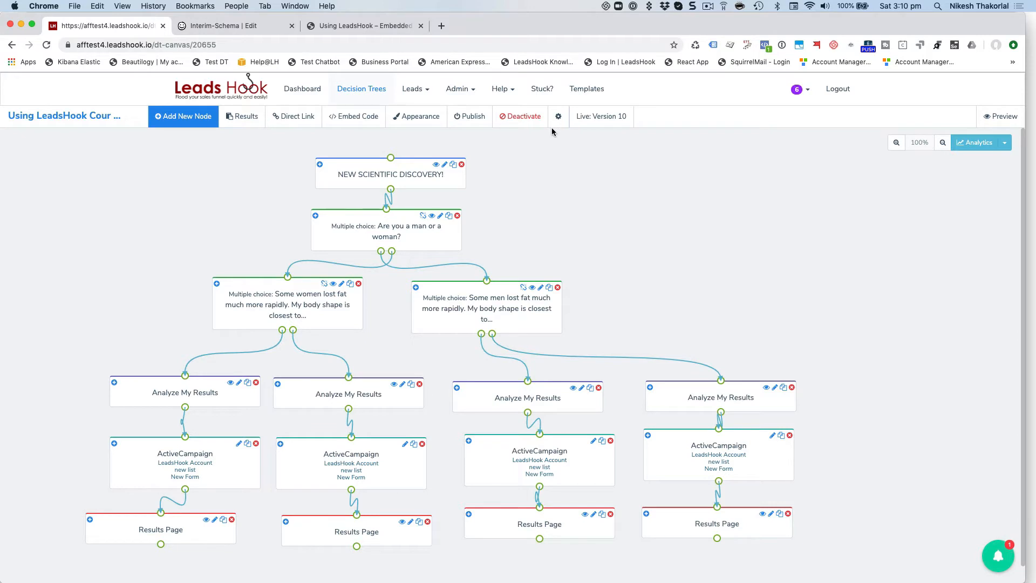
- Start a new global script in the account's script settings and paste in the copied Facebook Pixel base code
{"action": "left_click", "coordinate": [459, 91]}
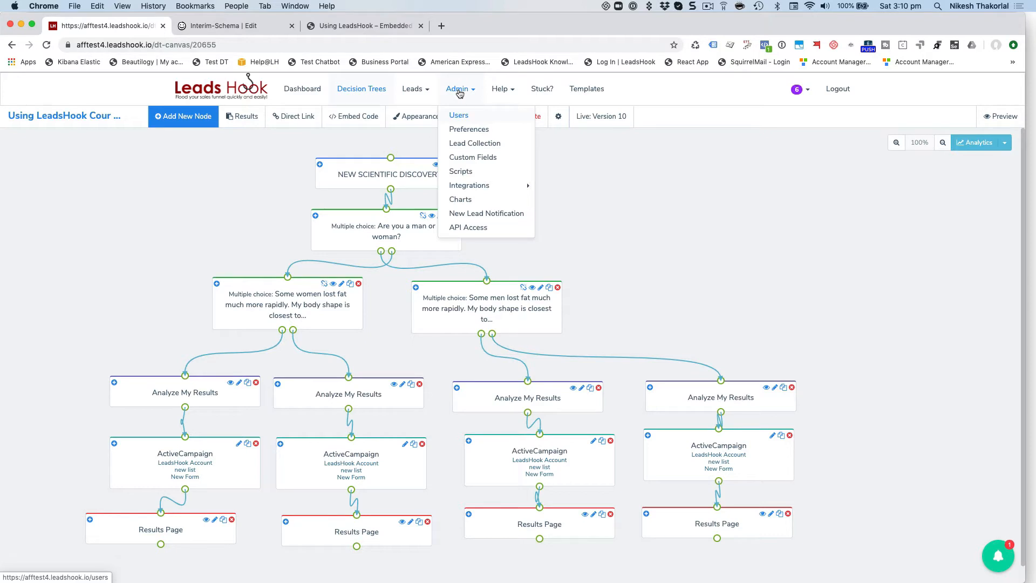
{"action": "left_click", "coordinate": [470, 172]}
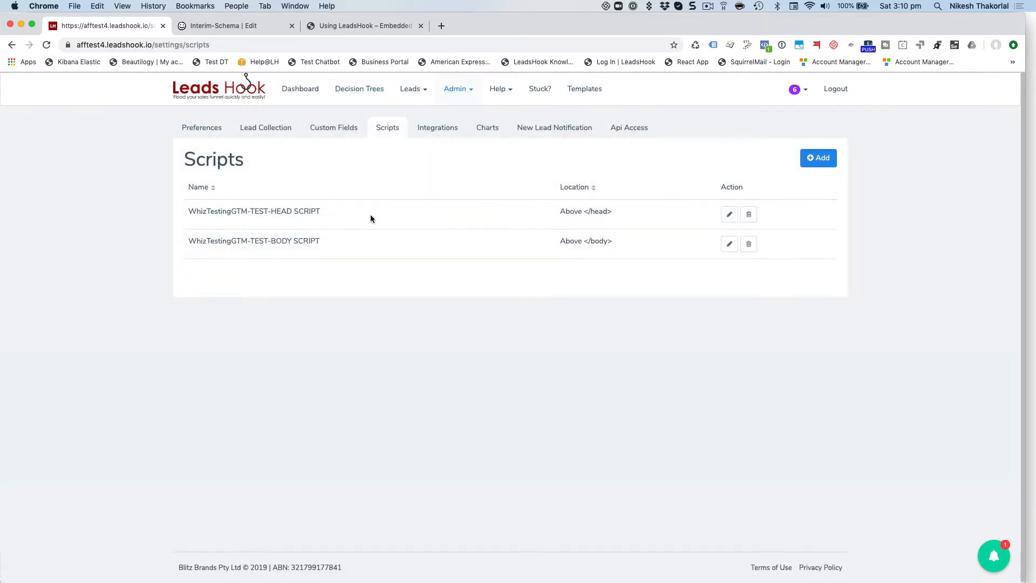
{"action": "left_click", "coordinate": [820, 153]}
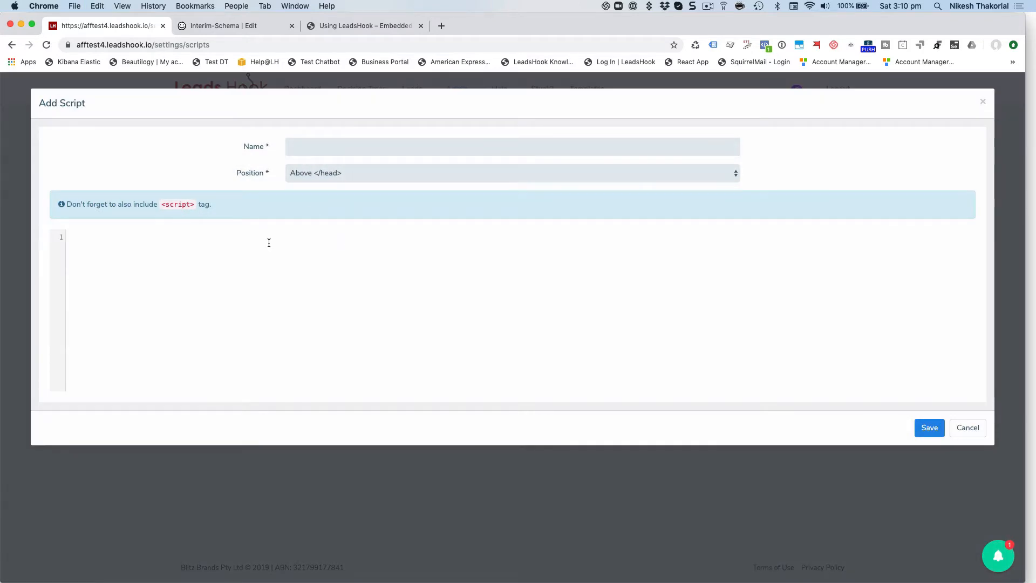
{"action": "left_click", "coordinate": [258, 259]}
{"action": "key", "text": "super+v"}
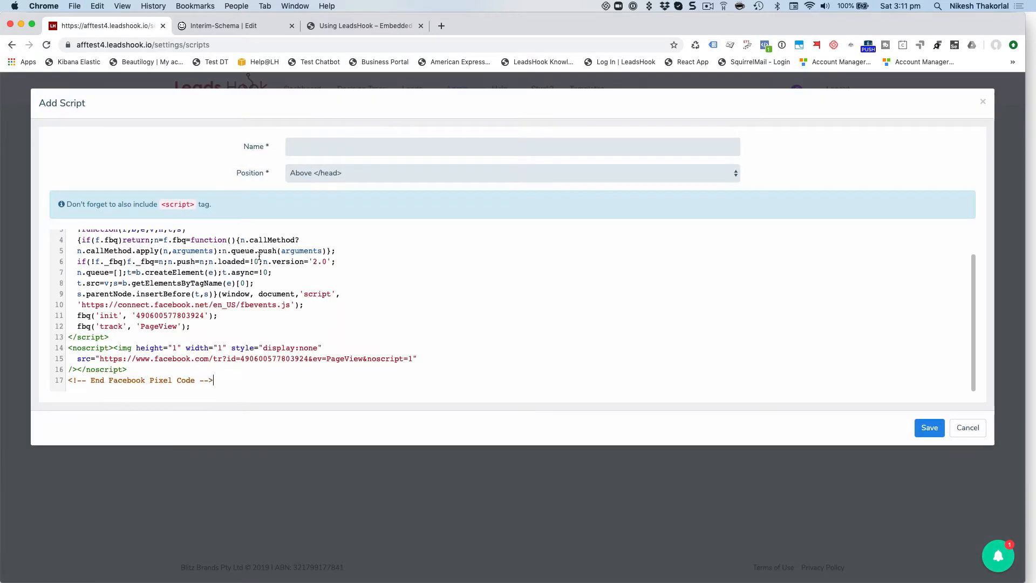
{"action": "scroll", "coordinate": [334, 298], "scroll_direction": "up", "scroll_amount": 3}
{"action": "scroll", "coordinate": [334, 298], "scroll_direction": "down", "scroll_amount": 3}
{"action": "scroll", "coordinate": [334, 298], "scroll_direction": "up", "scroll_amount": 3}
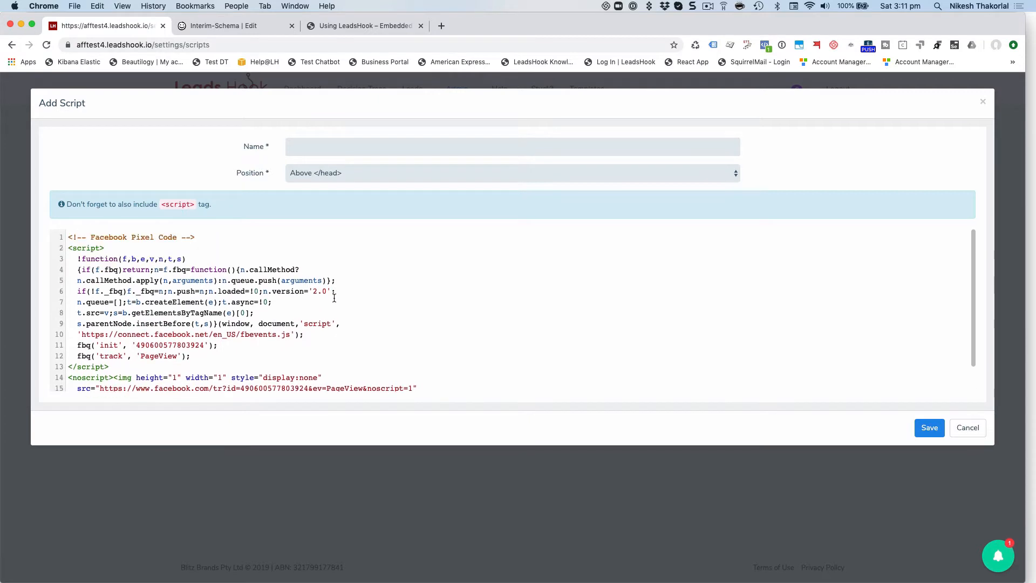
- Name the new global script "Facebook Pixel" and save it
{"action": "left_click", "coordinate": [345, 147]}
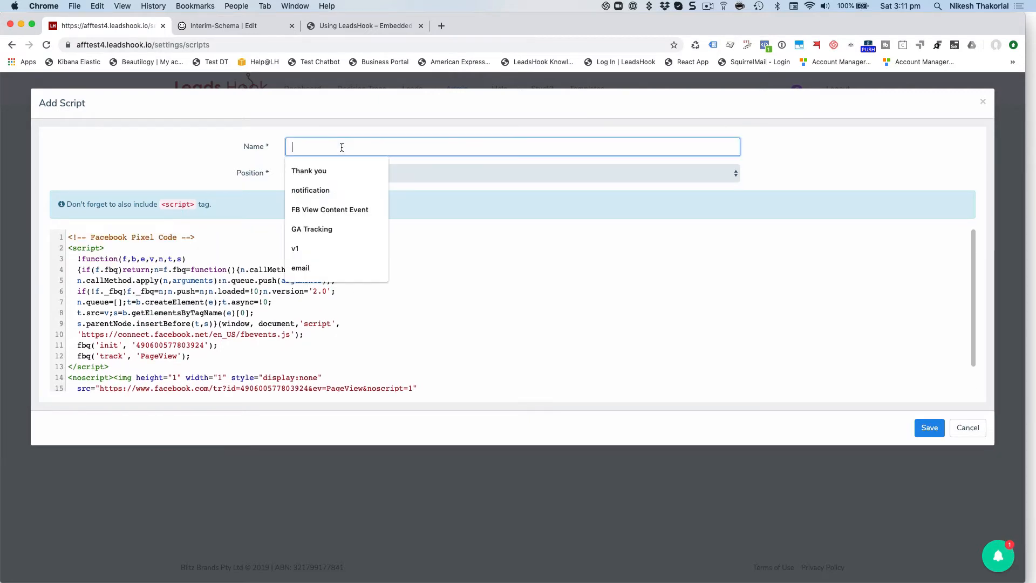
{"action": "type", "text": "Facebook Pixel"}
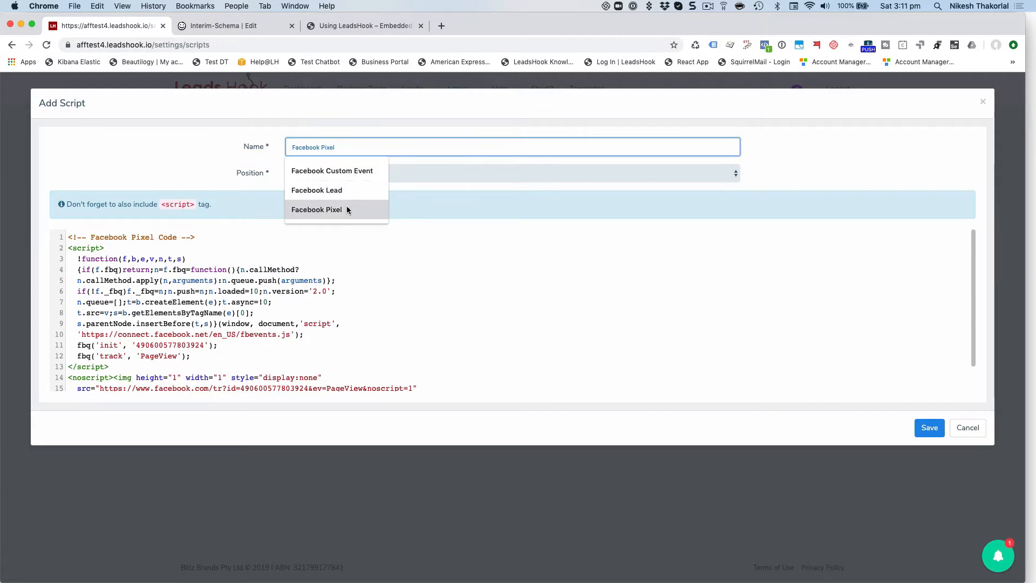
{"action": "left_click", "coordinate": [346, 209]}
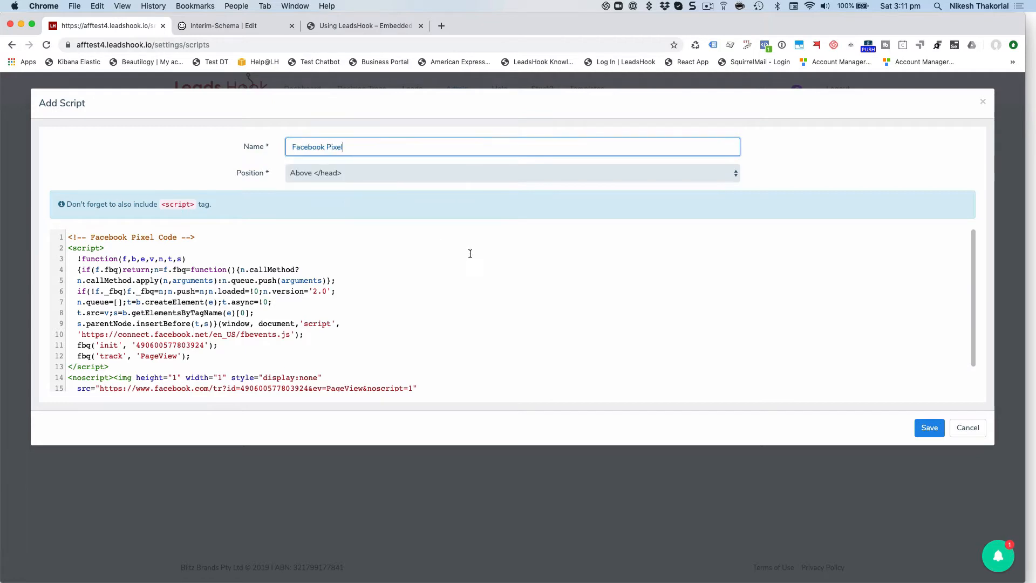
{"action": "left_click", "coordinate": [926, 429]}
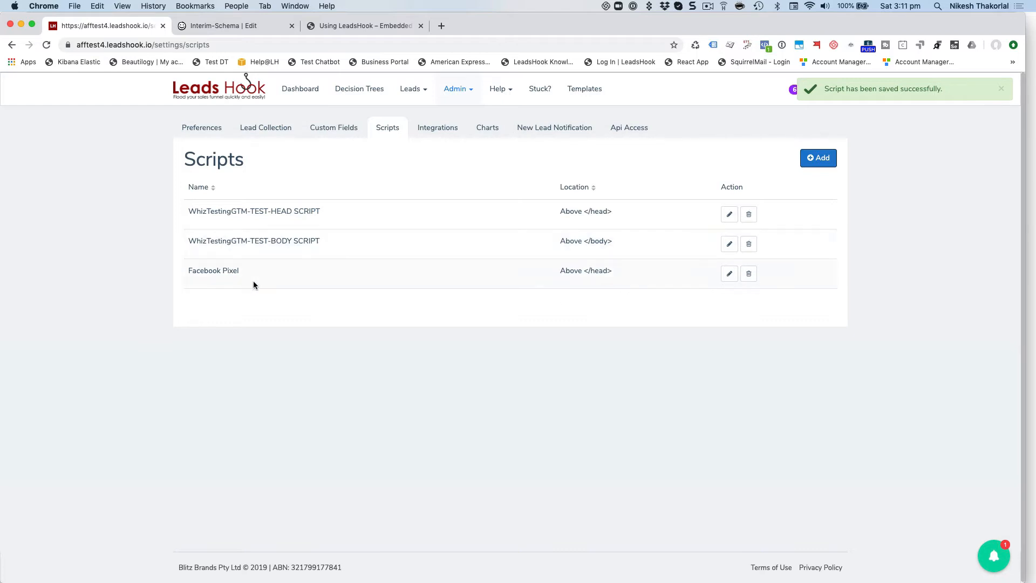
- Open the script settings of the "Using LeadsHook Course" decision tree and keep the Facebook Pixel global script included
{"action": "left_click", "coordinate": [355, 87]}
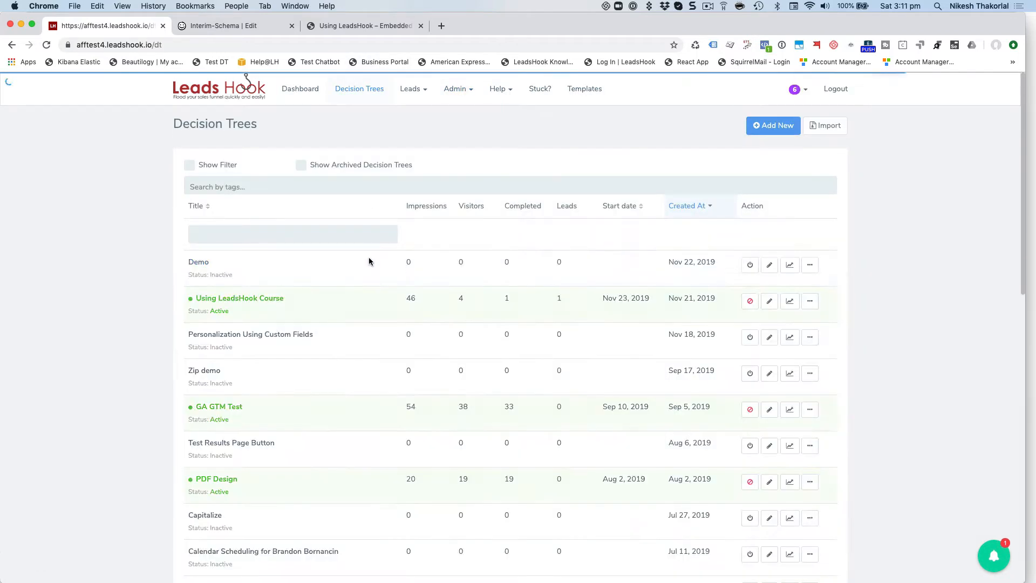
{"action": "left_click", "coordinate": [241, 298]}
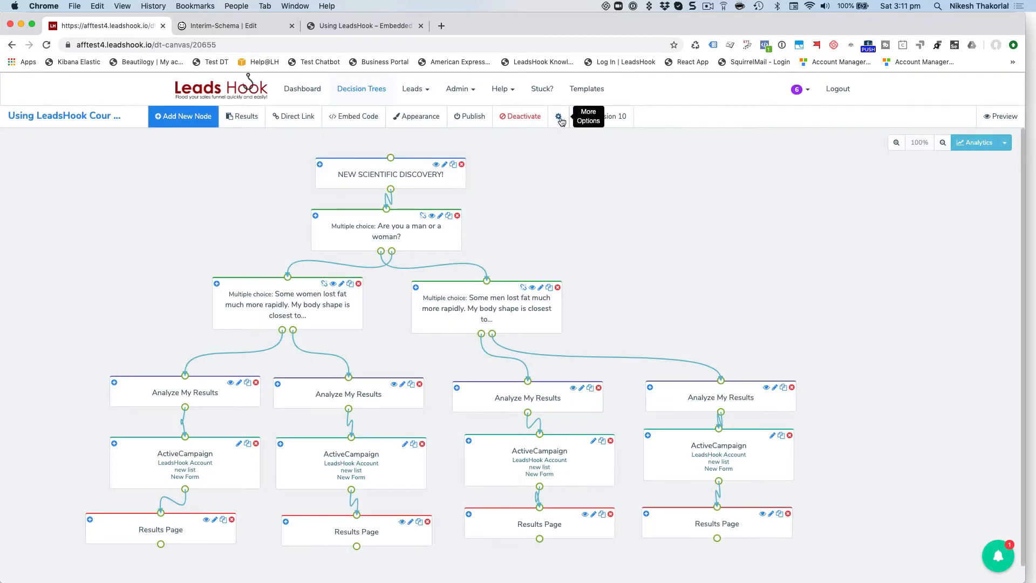
{"action": "left_click", "coordinate": [560, 117]}
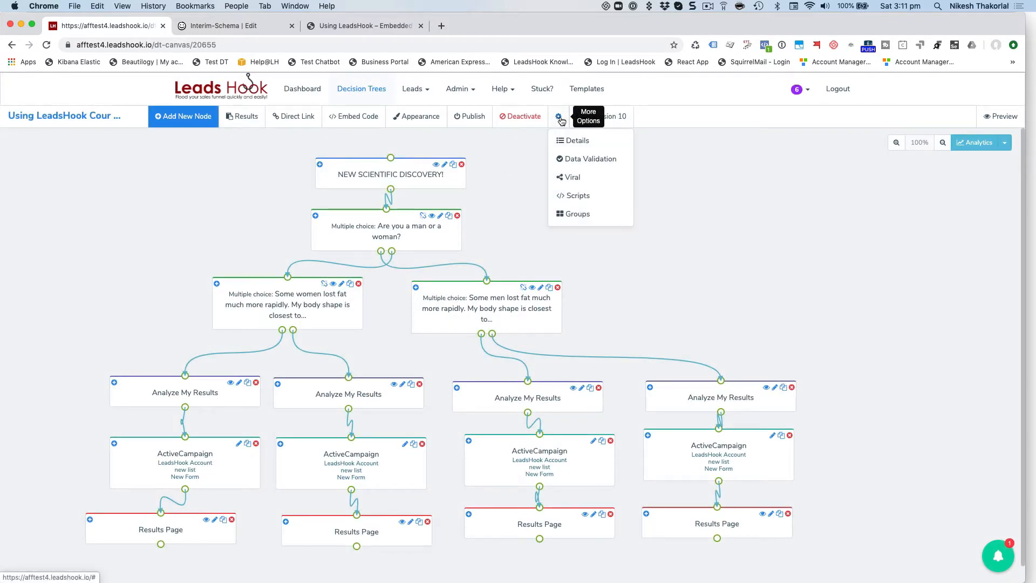
{"action": "left_click", "coordinate": [578, 197]}
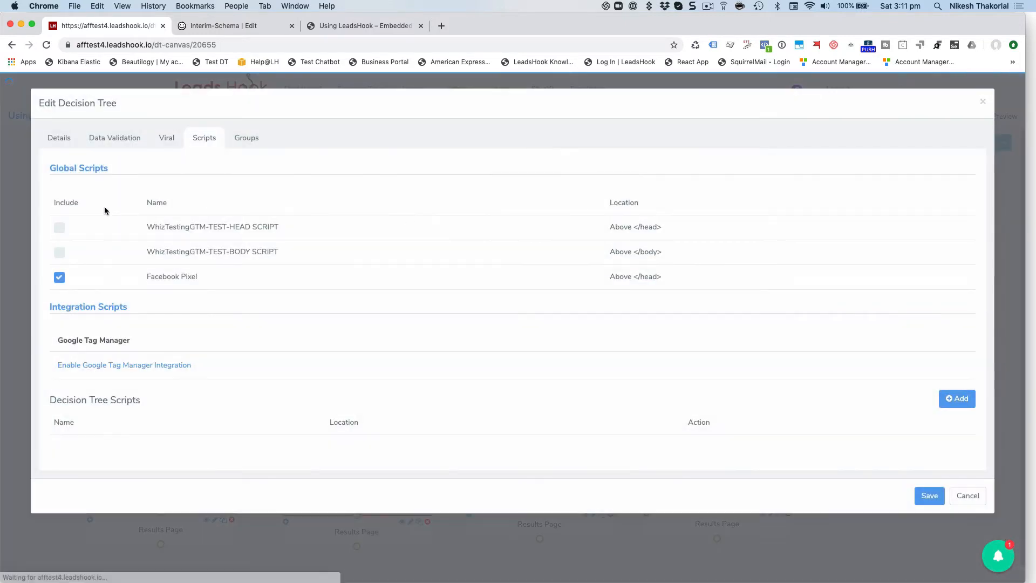
{"action": "double_click", "coordinate": [60, 278]}
{"action": "double_click", "coordinate": [59, 278]}
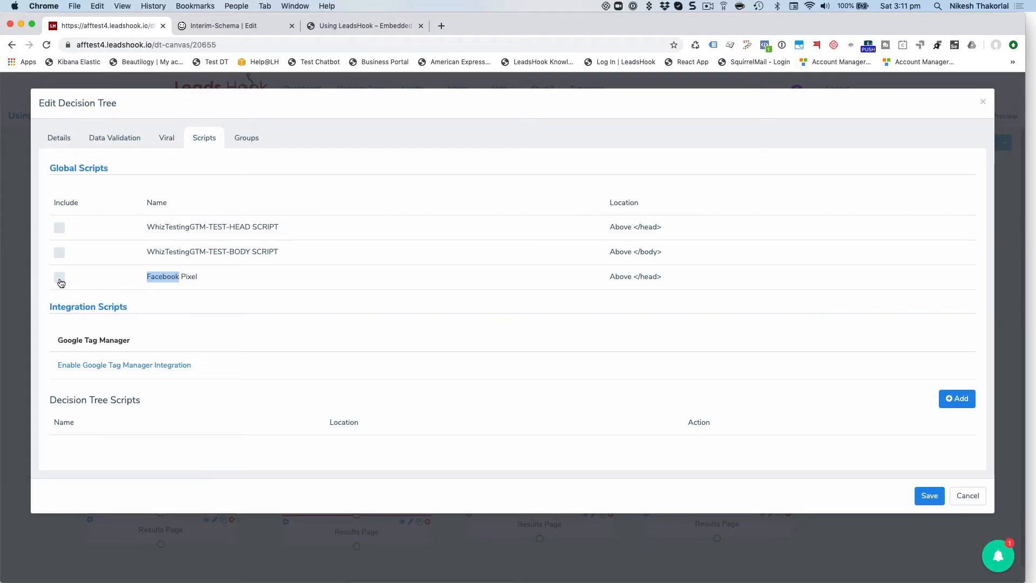
{"action": "double_click", "coordinate": [60, 278]}
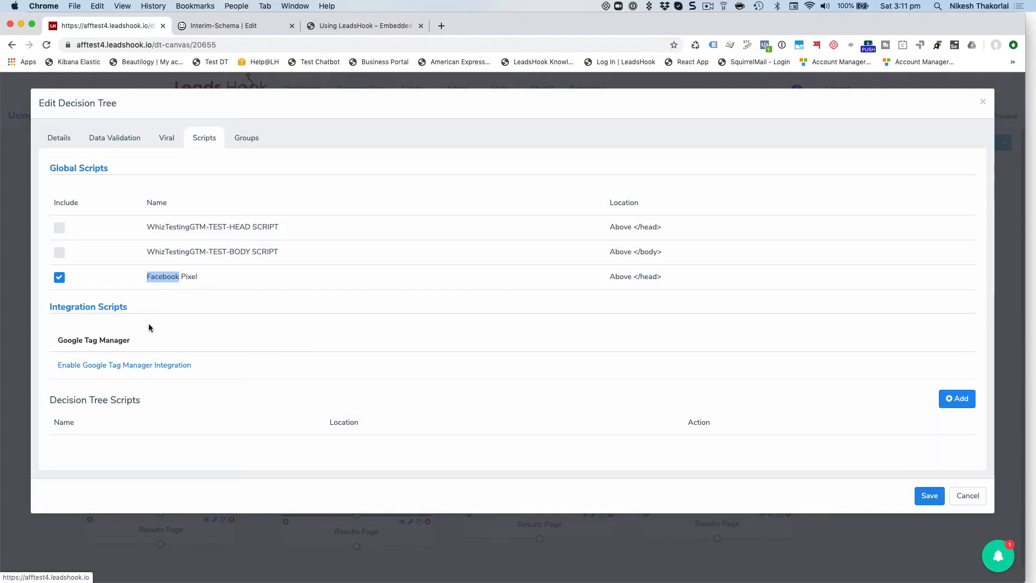
{"action": "left_click", "coordinate": [959, 399]}
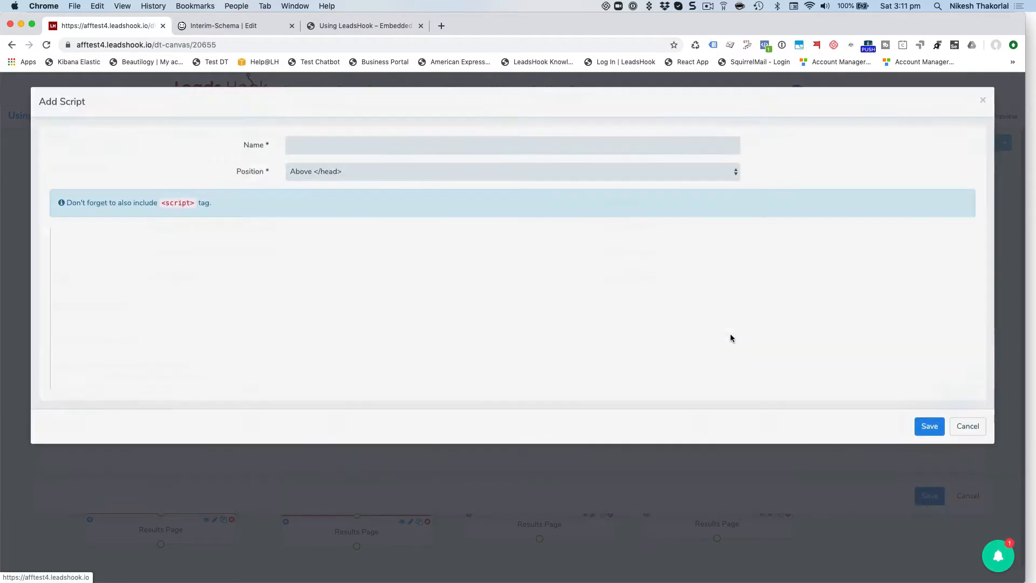
{"action": "left_click", "coordinate": [347, 141]}
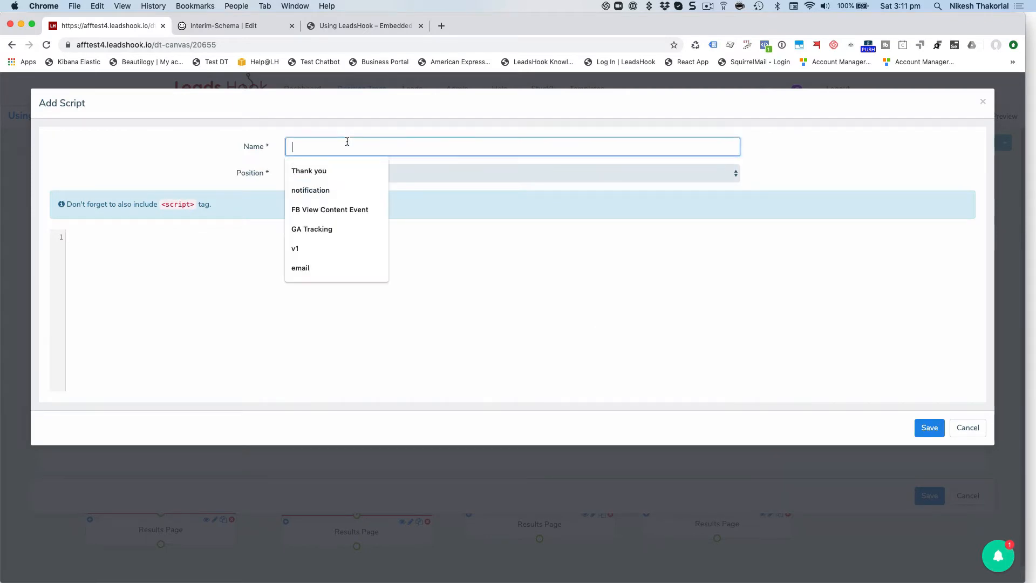
{"action": "type", "text": "Facebook Pixel"}
{"action": "left_click", "coordinate": [337, 172]}
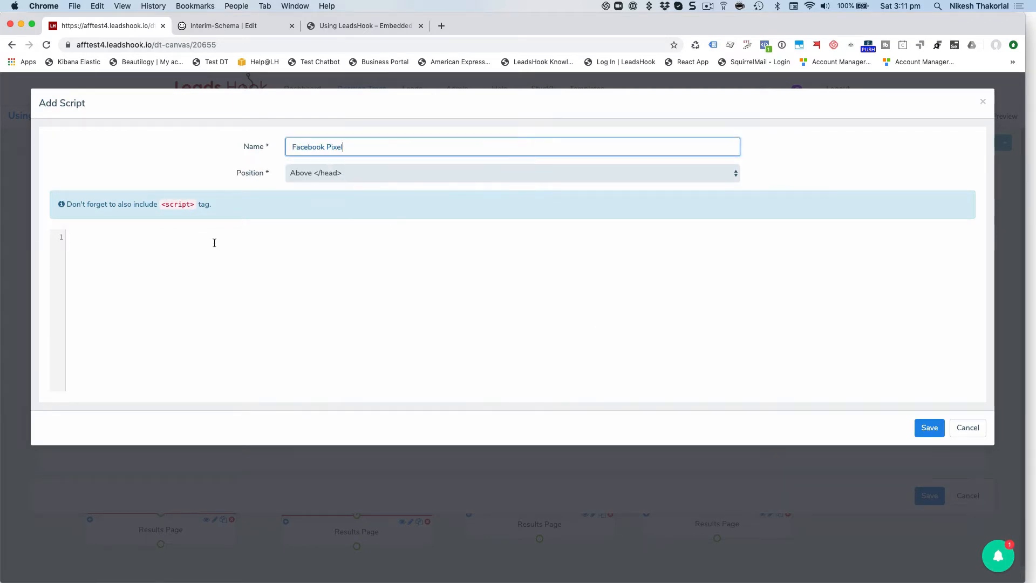
{"action": "left_click", "coordinate": [216, 257]}
{"action": "key", "text": "super+v"}
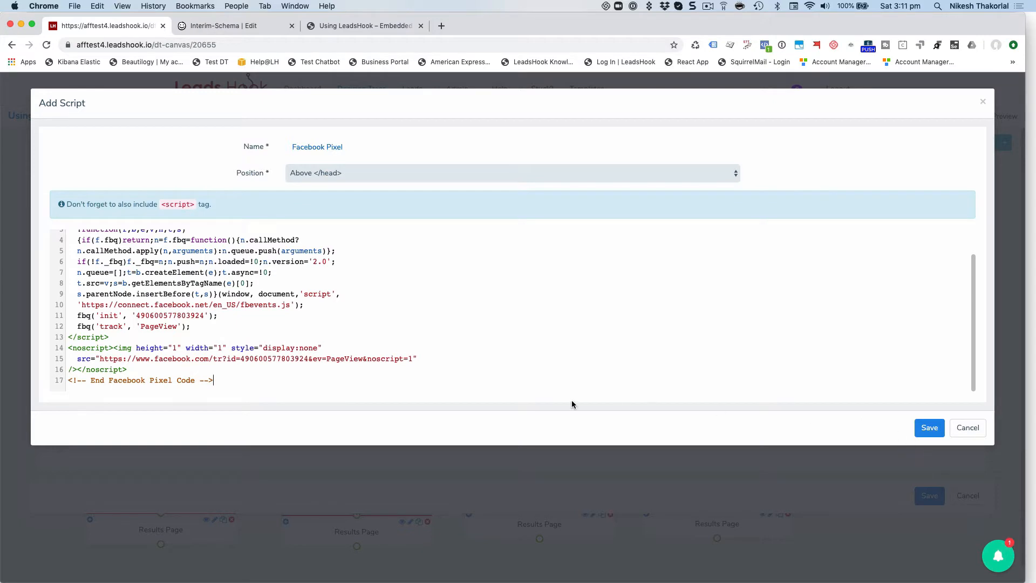
{"action": "scroll", "coordinate": [516, 358], "scroll_direction": "up", "scroll_amount": 1}
{"action": "scroll", "coordinate": [516, 354], "scroll_direction": "down", "scroll_amount": 1}
{"action": "scroll", "coordinate": [517, 354], "scroll_direction": "up", "scroll_amount": 1}
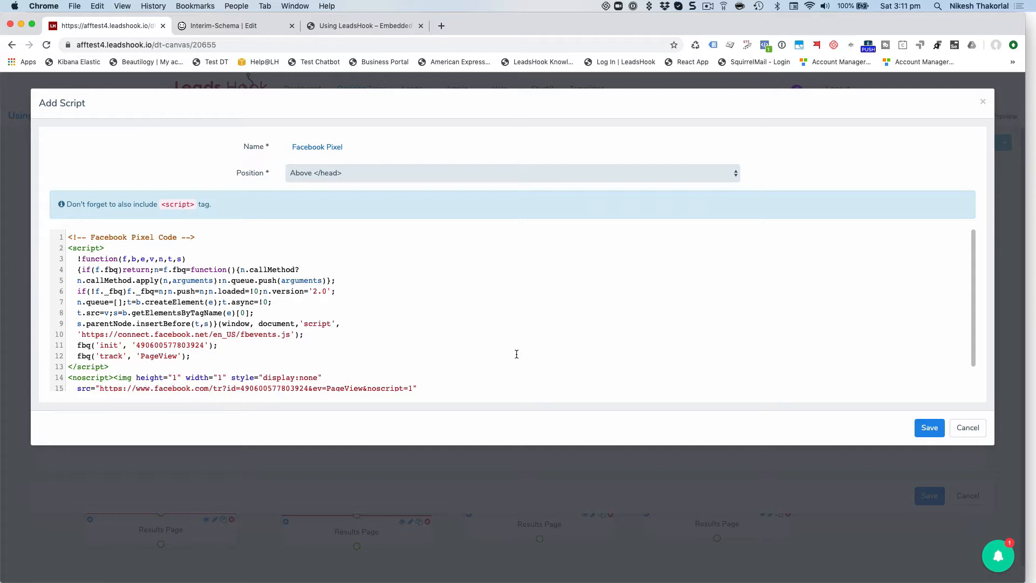
{"action": "scroll", "coordinate": [516, 354], "scroll_direction": "down", "scroll_amount": 1}
{"action": "scroll", "coordinate": [517, 354], "scroll_direction": "up", "scroll_amount": 1}
{"action": "scroll", "coordinate": [517, 354], "scroll_direction": "down", "scroll_amount": 1}
{"action": "scroll", "coordinate": [517, 354], "scroll_direction": "up", "scroll_amount": 1}
{"action": "scroll", "coordinate": [517, 354], "scroll_direction": "down", "scroll_amount": 1}
{"action": "scroll", "coordinate": [516, 354], "scroll_direction": "up", "scroll_amount": 1}
{"action": "scroll", "coordinate": [516, 354], "scroll_direction": "down", "scroll_amount": 1}
{"action": "scroll", "coordinate": [516, 354], "scroll_direction": "up", "scroll_amount": 1}
{"action": "scroll", "coordinate": [517, 354], "scroll_direction": "down", "scroll_amount": 1}
{"action": "left_click", "coordinate": [966, 430]}
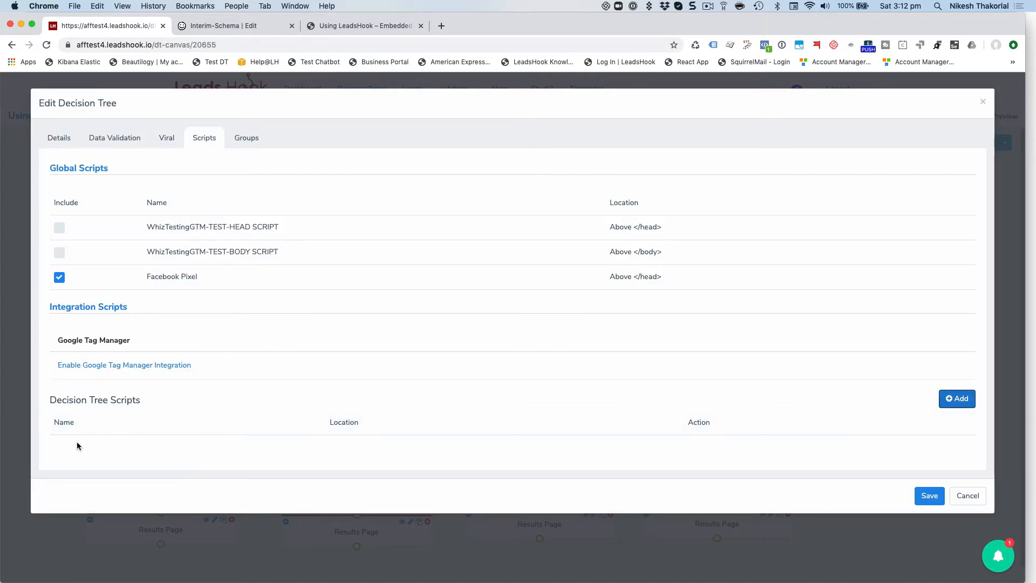
- Save the decision tree's script settings
{"action": "left_click", "coordinate": [927, 496]}
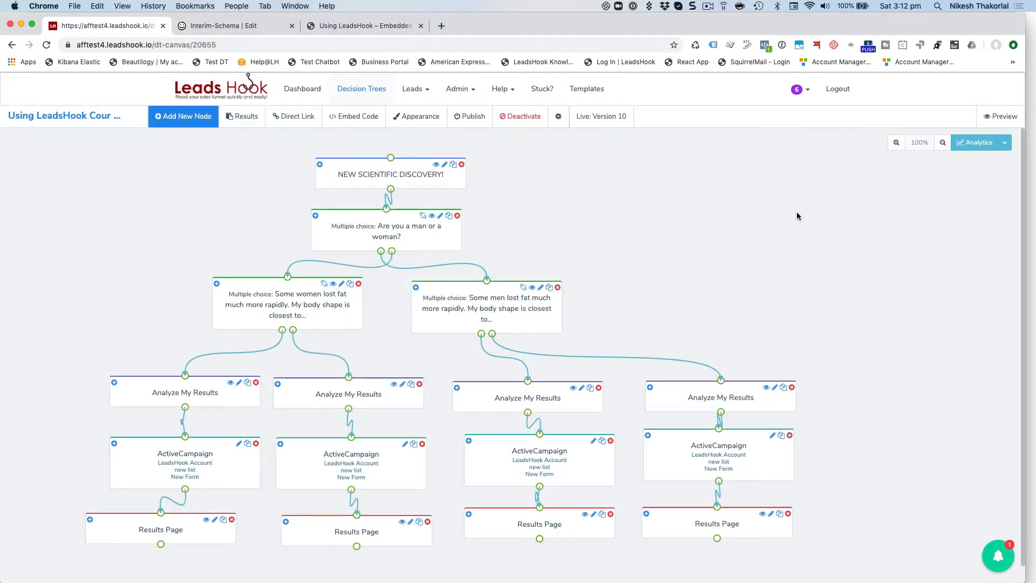
- Open the LeadsHook Knowledge Base at leadshook.com/help in a new browser tab and search it for "tracking"
{"action": "left_click", "coordinate": [441, 26]}
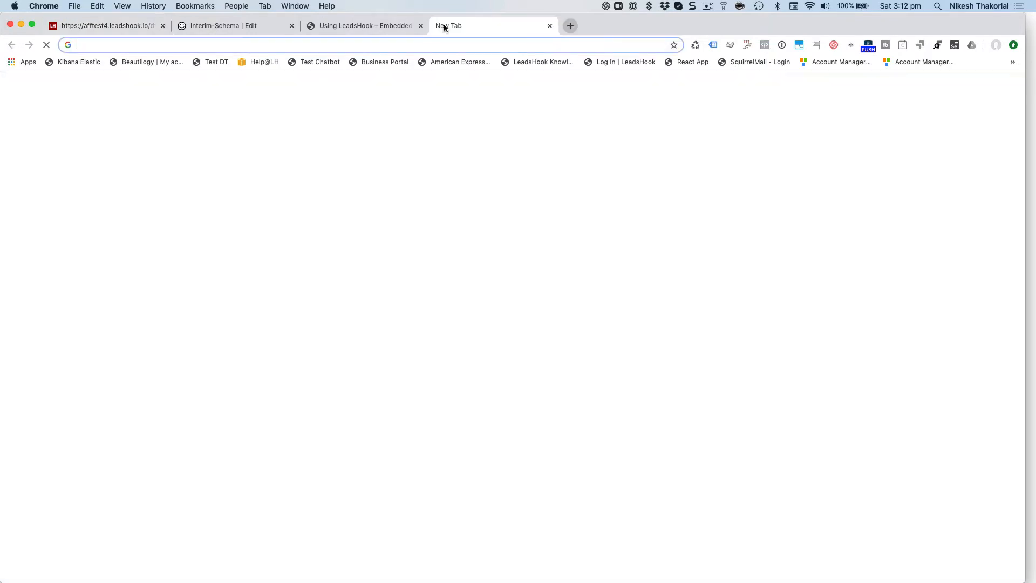
{"action": "type", "text": "help"}
{"action": "key", "text": "Down"}
{"action": "key", "text": "Down"}
{"action": "key", "text": "Down"}
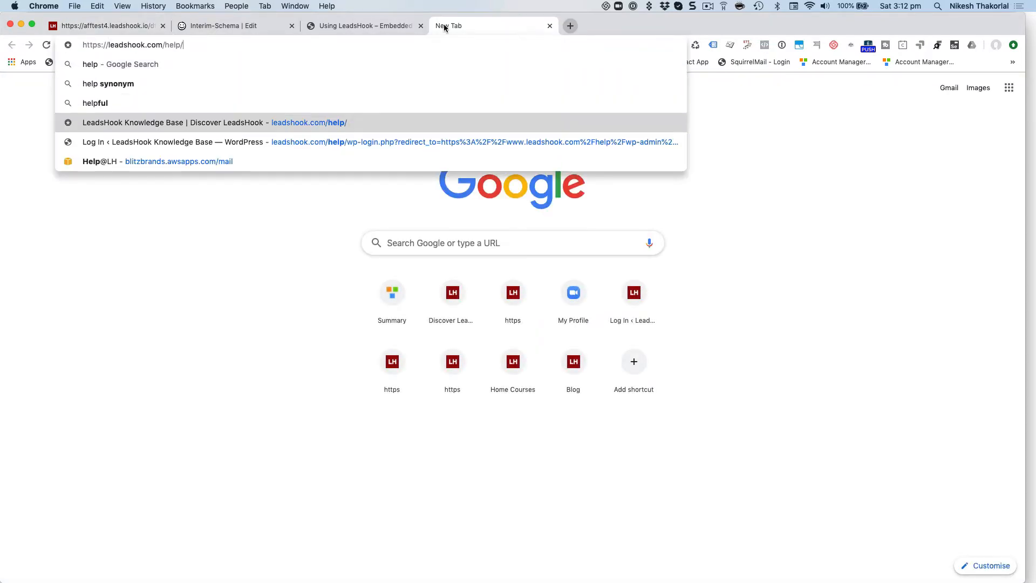
{"action": "key", "text": "Return"}
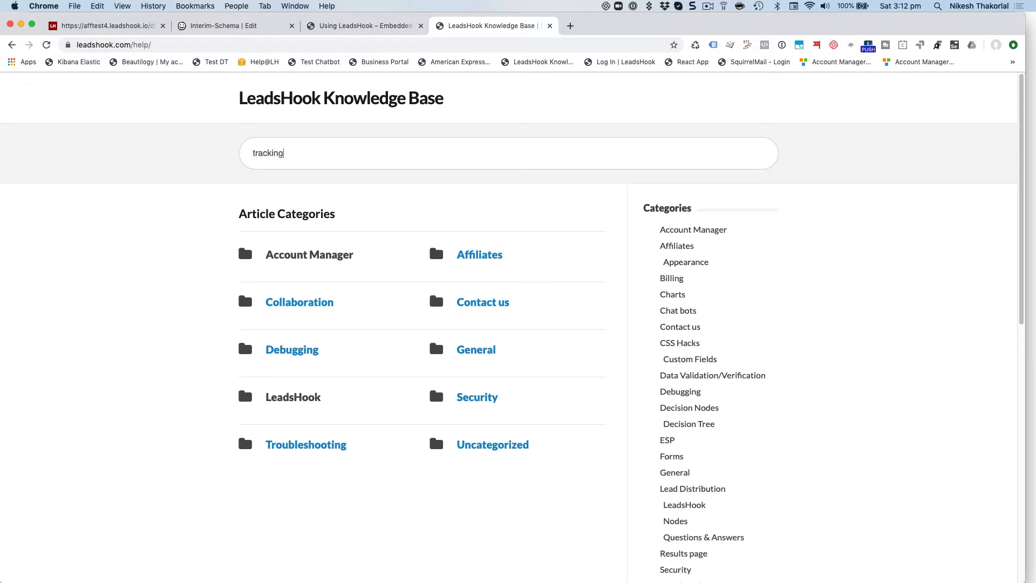
{"action": "key", "text": "Return"}
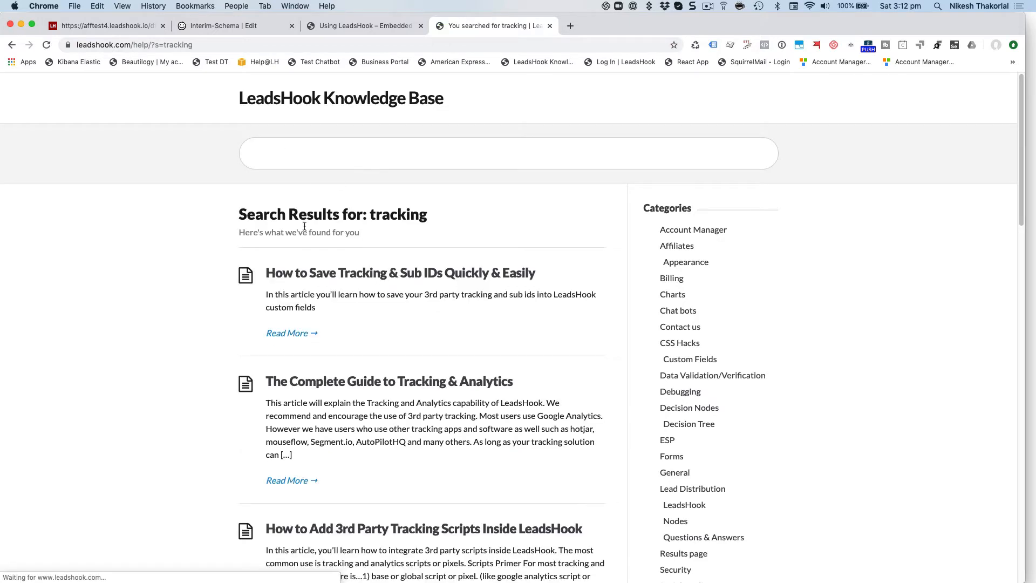
- Open "The Complete Guide to Tracking & Analytics" and copy its Facebook Standard Event script for ViewContent
{"action": "left_click", "coordinate": [398, 387]}
{"action": "scroll", "coordinate": [157, 278], "scroll_direction": "down", "scroll_amount": 20}
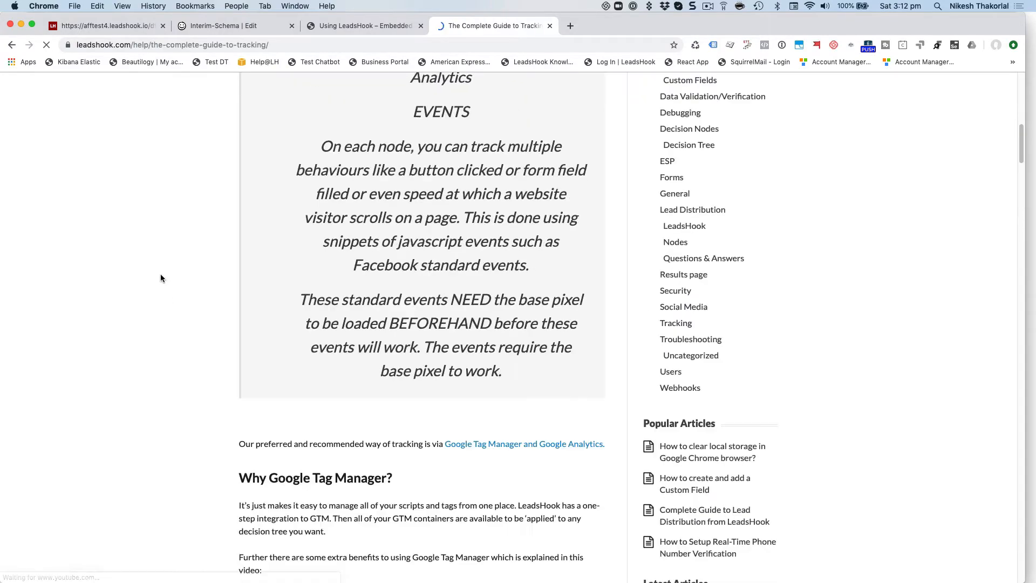
{"action": "scroll", "coordinate": [184, 255], "scroll_direction": "up", "scroll_amount": 20}
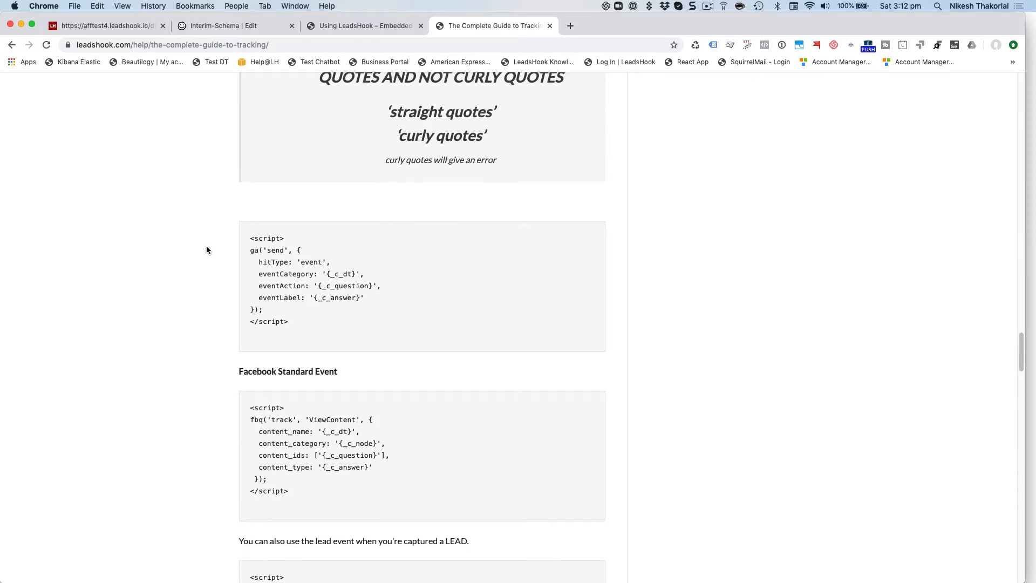
{"action": "scroll", "coordinate": [206, 250], "scroll_direction": "down", "scroll_amount": 5}
{"action": "scroll", "coordinate": [206, 250], "scroll_direction": "up", "scroll_amount": 3}
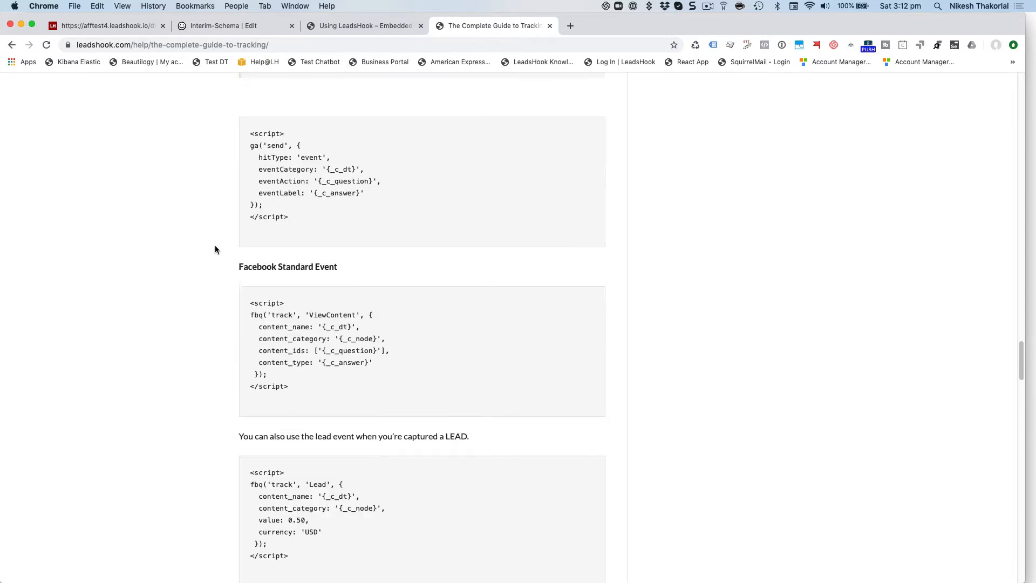
{"action": "left_click_drag", "start_coordinate": [251, 304], "coordinate": [289, 386]}
{"action": "key", "text": "super+c"}
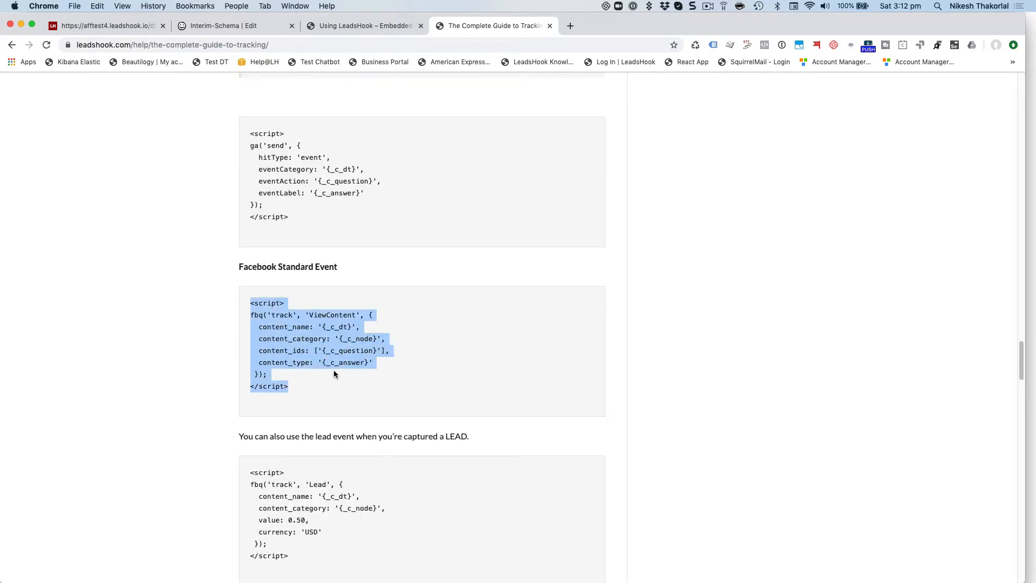
{"action": "right_click", "coordinate": [333, 352]}
{"action": "left_click", "coordinate": [351, 375]}
- Add a new script to the "NEW SCIENTIFIC DISCOVERY!" start node with event exit and type script
{"action": "left_click", "coordinate": [108, 25]}
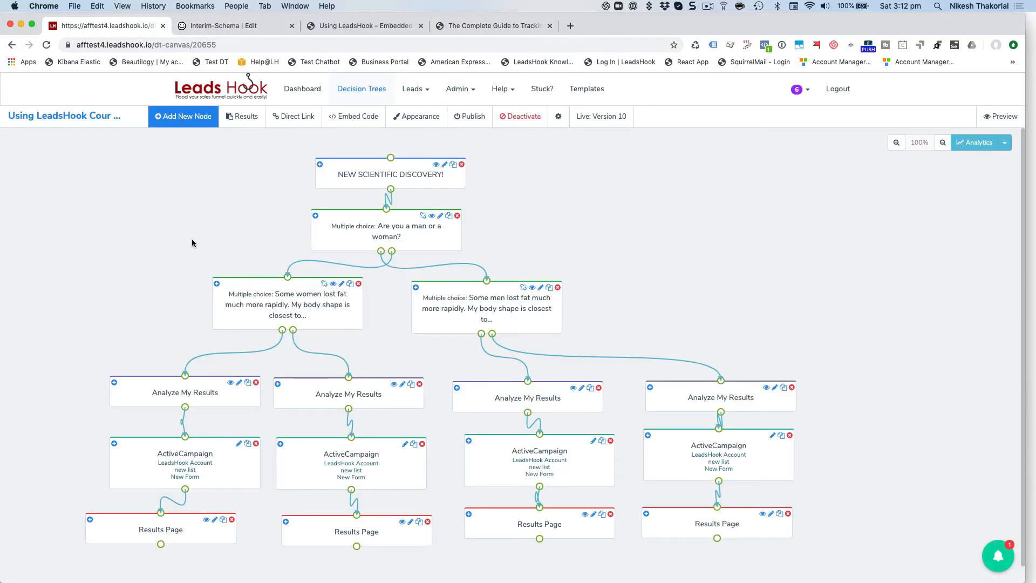
{"action": "left_click", "coordinate": [429, 174]}
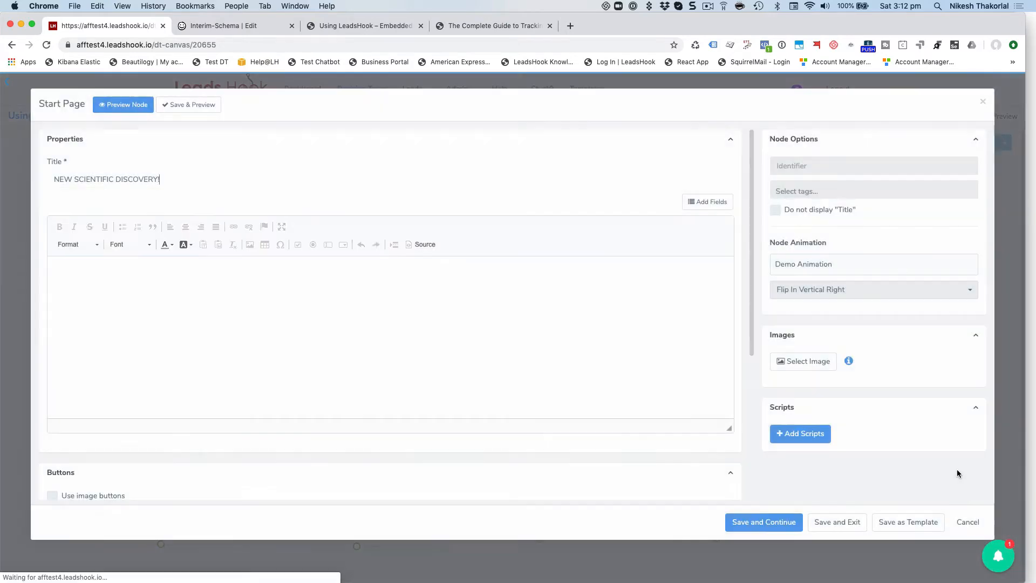
{"action": "left_click", "coordinate": [784, 435]}
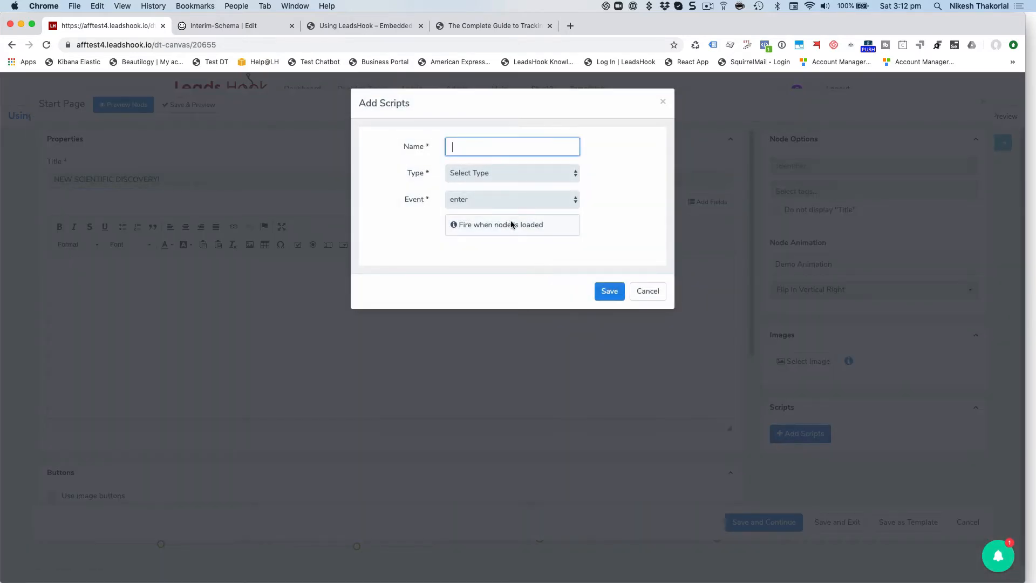
{"action": "left_click", "coordinate": [499, 201]}
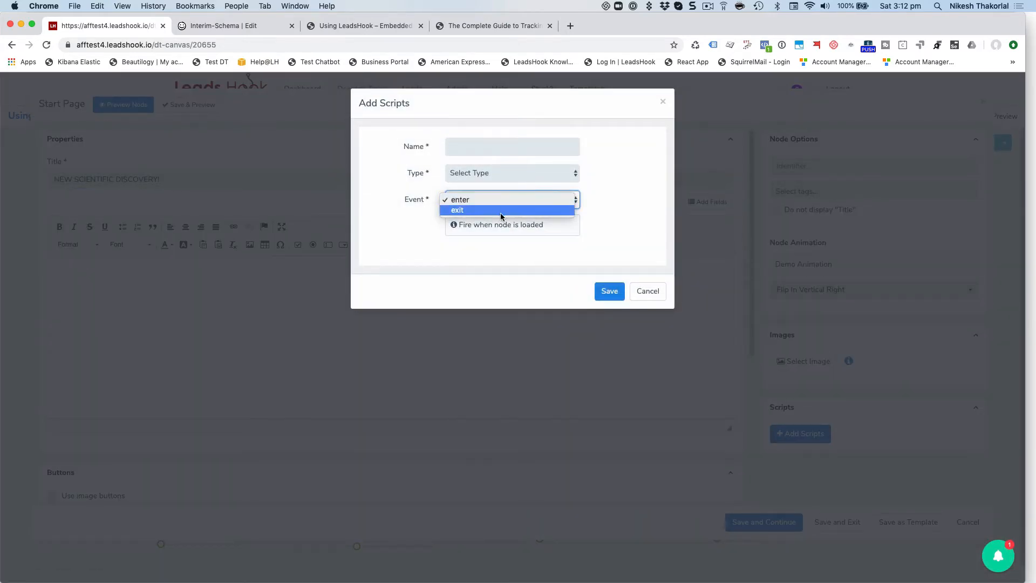
{"action": "left_click", "coordinate": [500, 211]}
{"action": "left_click", "coordinate": [497, 174]}
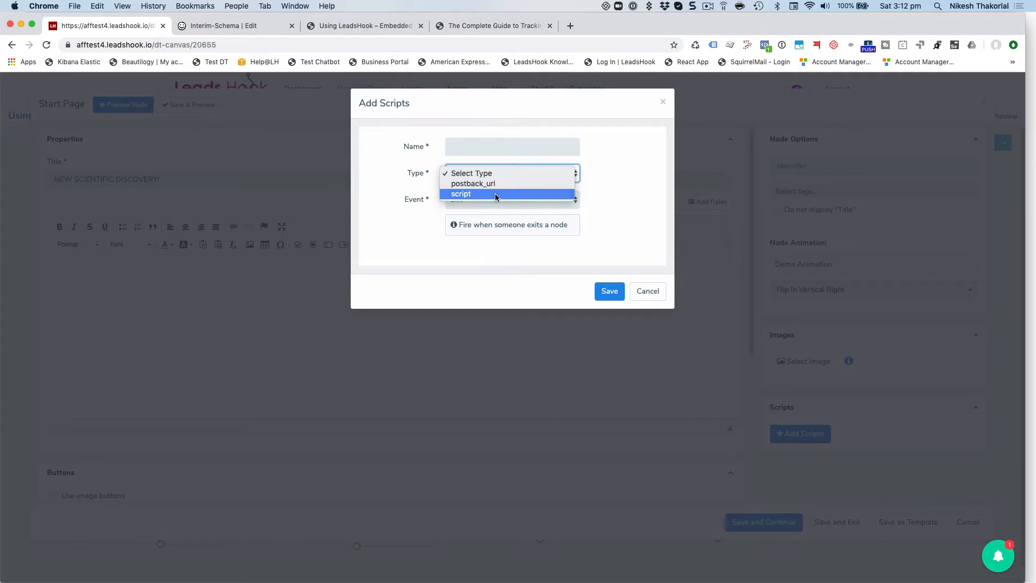
{"action": "left_click", "coordinate": [491, 196]}
- Name the start node's script "Facebook View Content Event"
{"action": "left_click", "coordinate": [482, 140]}
{"action": "type", "text": "Facebook Pixel"}
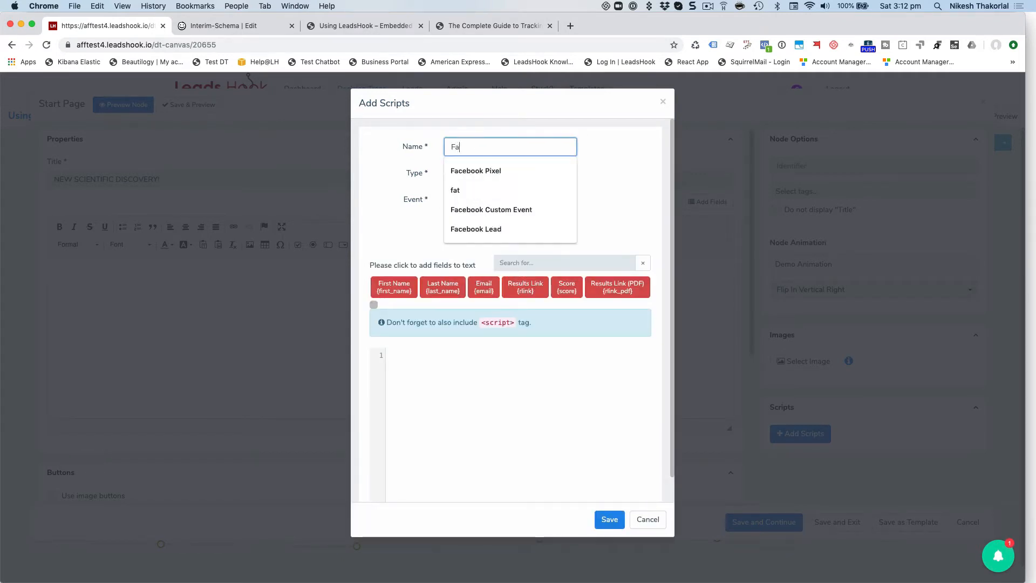
{"action": "left_click", "coordinate": [473, 172]}
{"action": "key", "text": "BackSpace"}
{"action": "key", "text": "BackSpace"}
{"action": "key", "text": "BackSpace"}
{"action": "key", "text": "BackSpace"}
{"action": "key", "text": "BackSpace"}
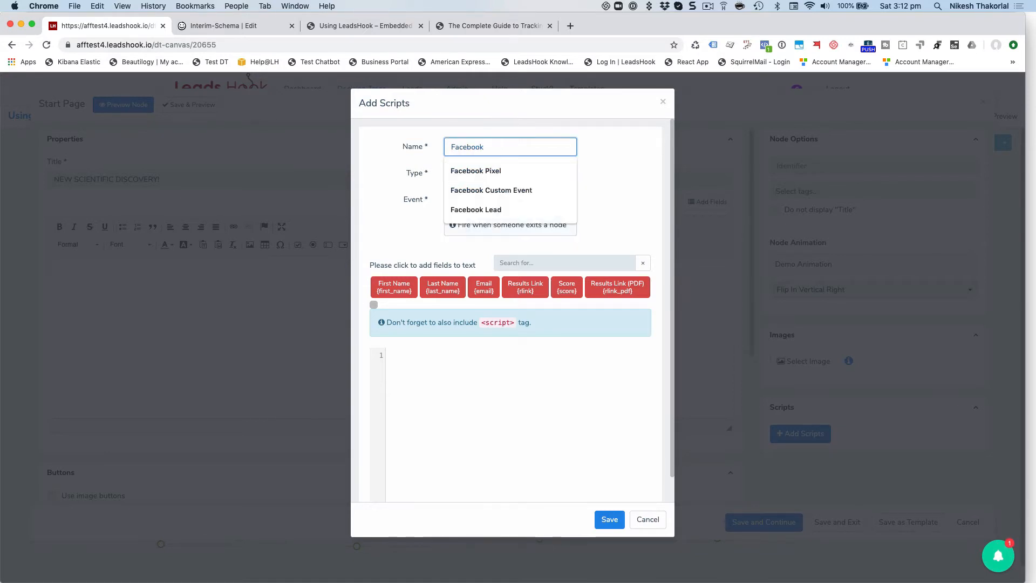
{"action": "type", "text": "View Conte"}
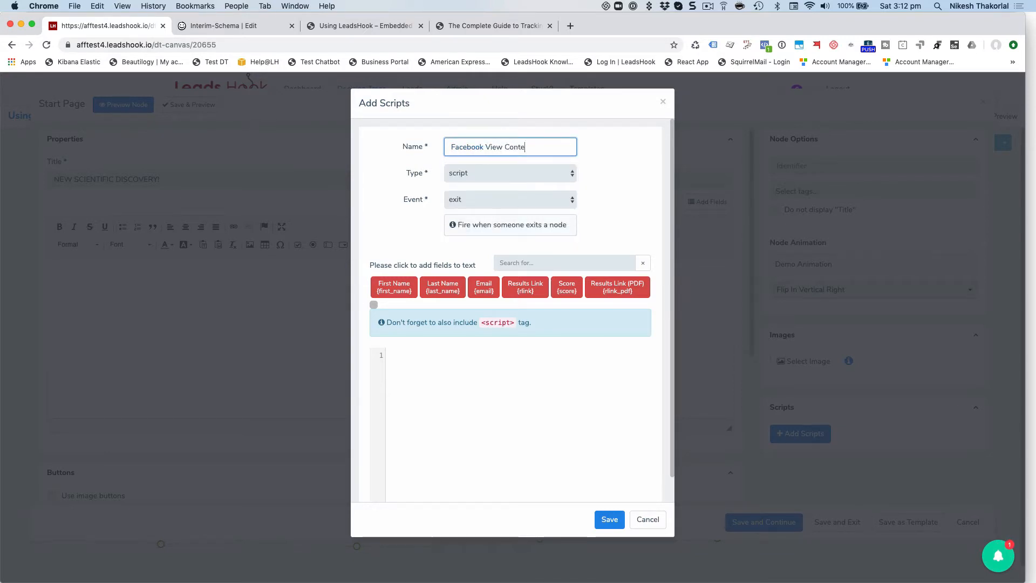
{"action": "type", "text": "nt Event"}
- Paste the copied Facebook ViewContent code into the script, keep the exit event, and save the script and the start node
{"action": "left_click", "coordinate": [406, 377]}
{"action": "key", "text": "super+v"}
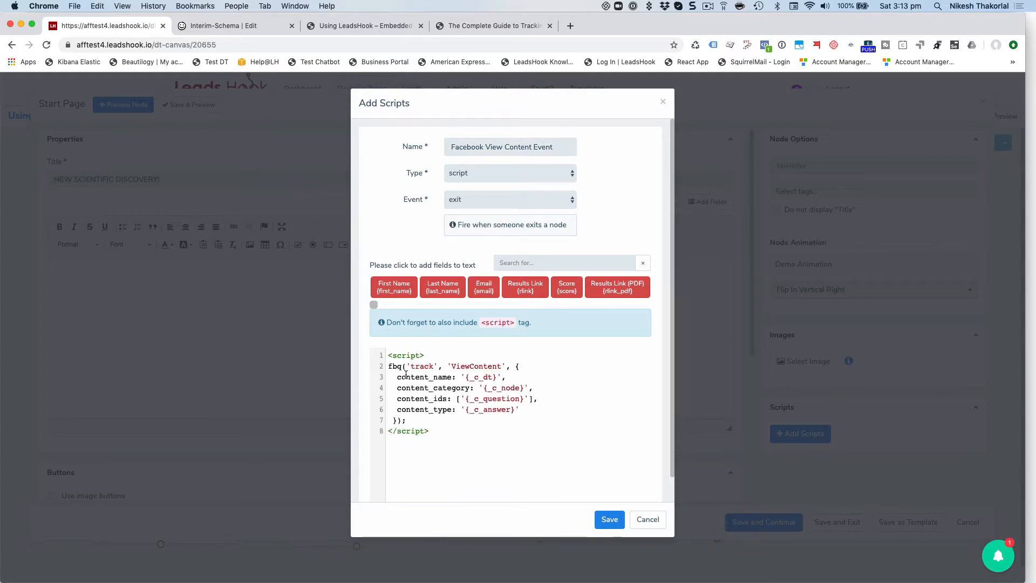
{"action": "left_click", "coordinate": [458, 25]}
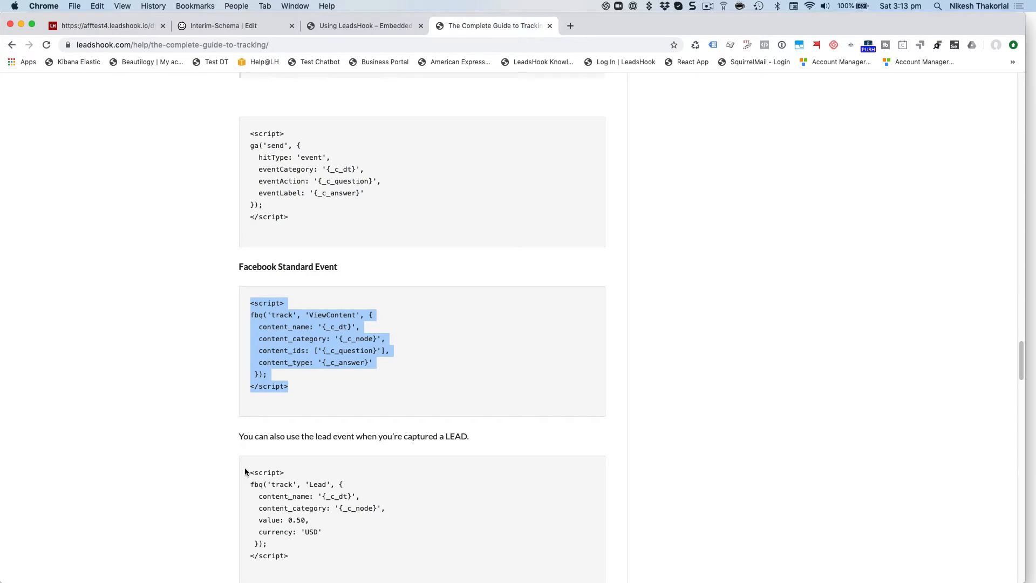
{"action": "left_click", "coordinate": [99, 23]}
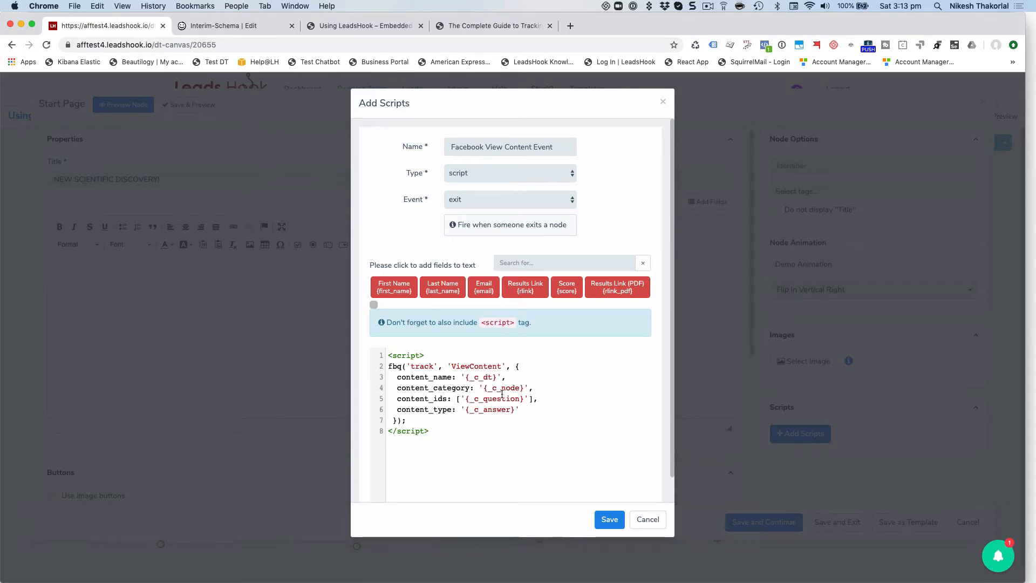
{"action": "left_click", "coordinate": [430, 432]}
{"action": "left_click", "coordinate": [471, 200]}
{"action": "left_click", "coordinate": [471, 200]}
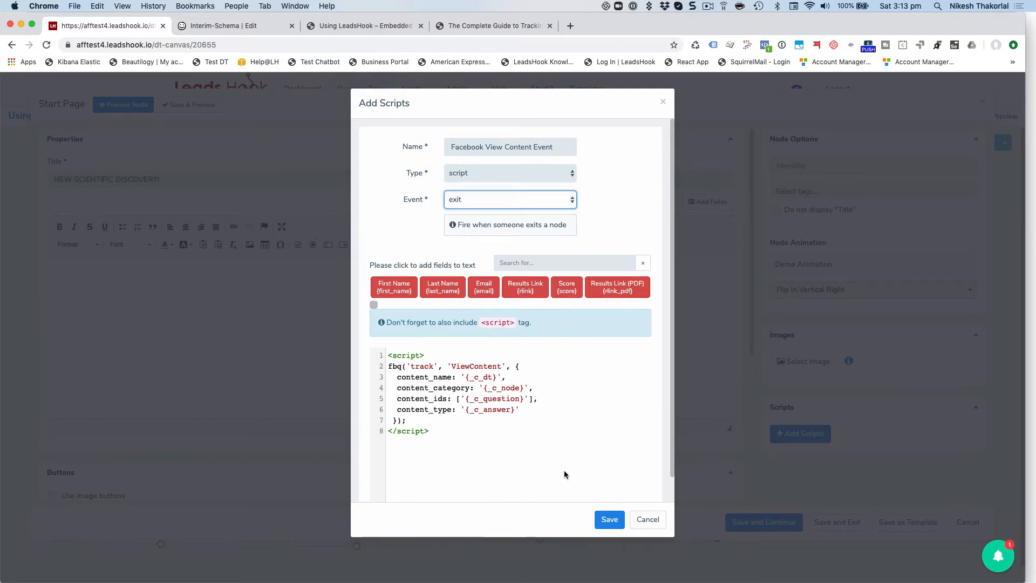
{"action": "left_click", "coordinate": [608, 520]}
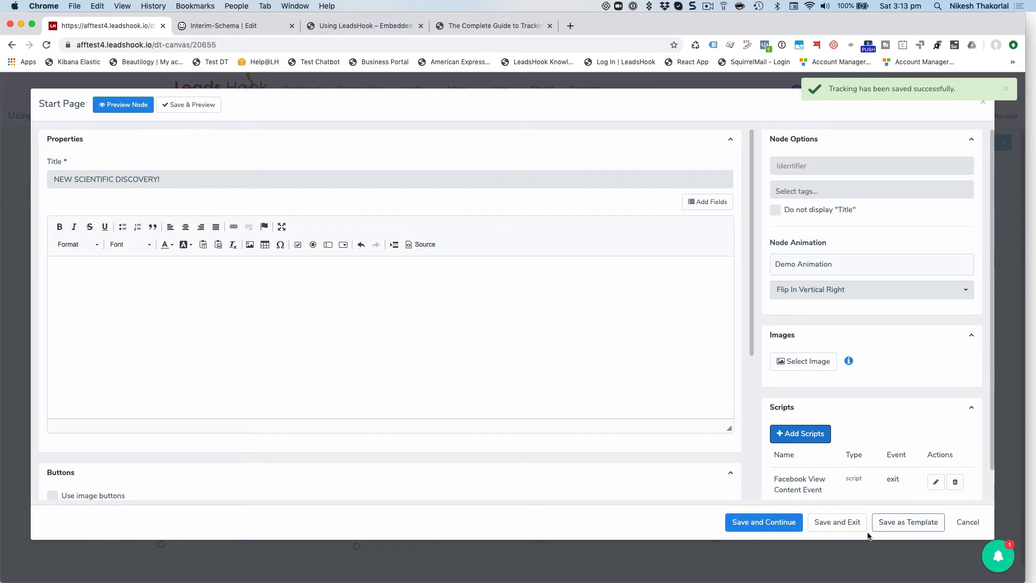
{"action": "left_click", "coordinate": [839, 528]}
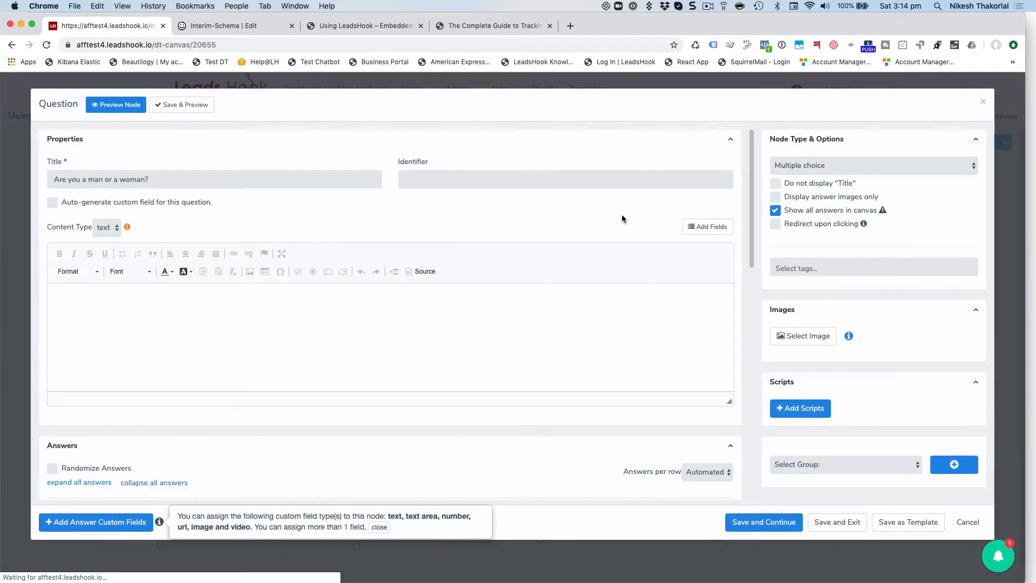
- Add an exit event of type script to the "Are you a man or a woman?" question and paste in the ViewContent code
{"action": "left_click", "coordinate": [800, 408]}
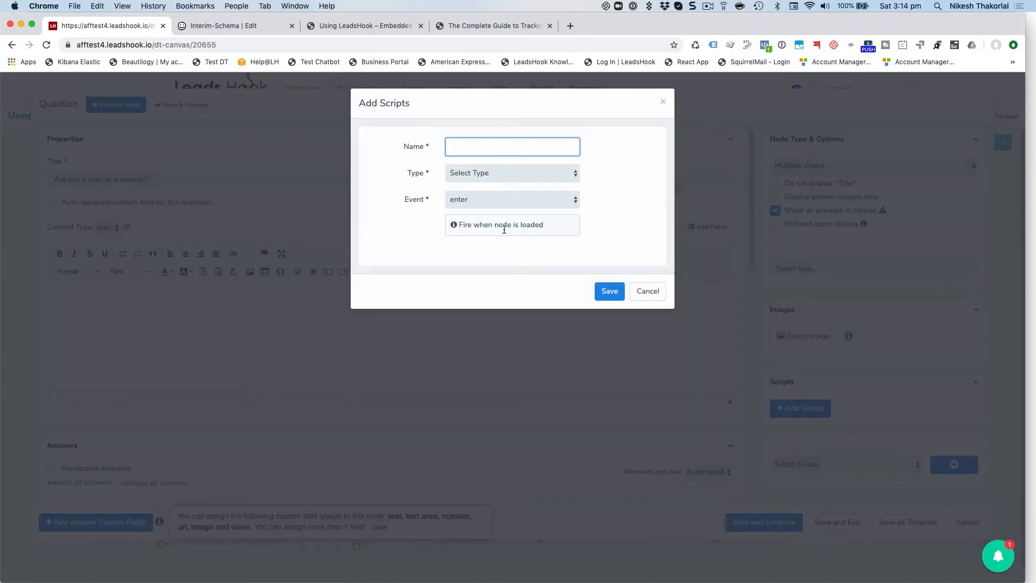
{"action": "left_click", "coordinate": [489, 200]}
{"action": "left_click", "coordinate": [486, 210]}
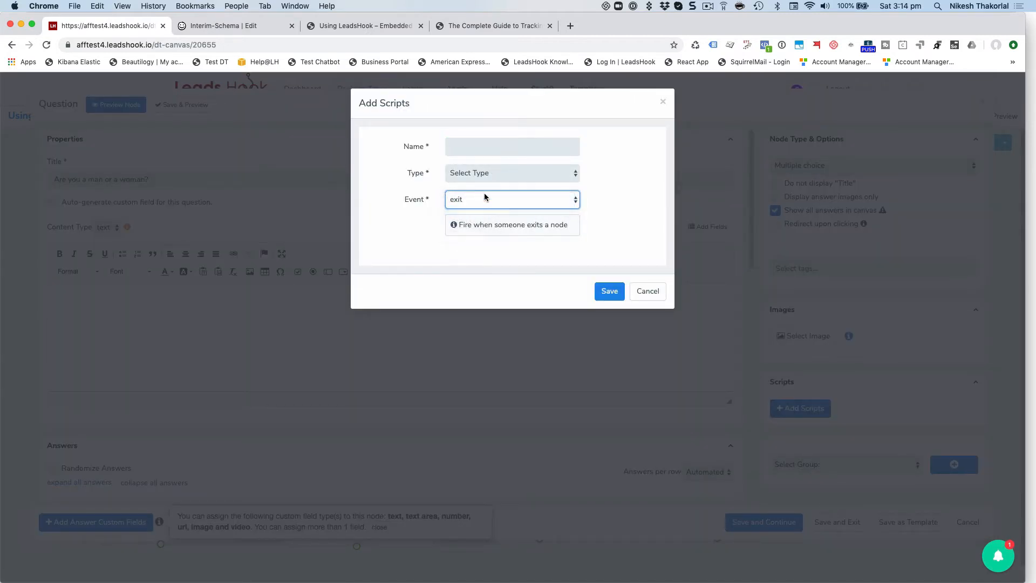
{"action": "left_click", "coordinate": [483, 174]}
{"action": "left_click", "coordinate": [461, 194]}
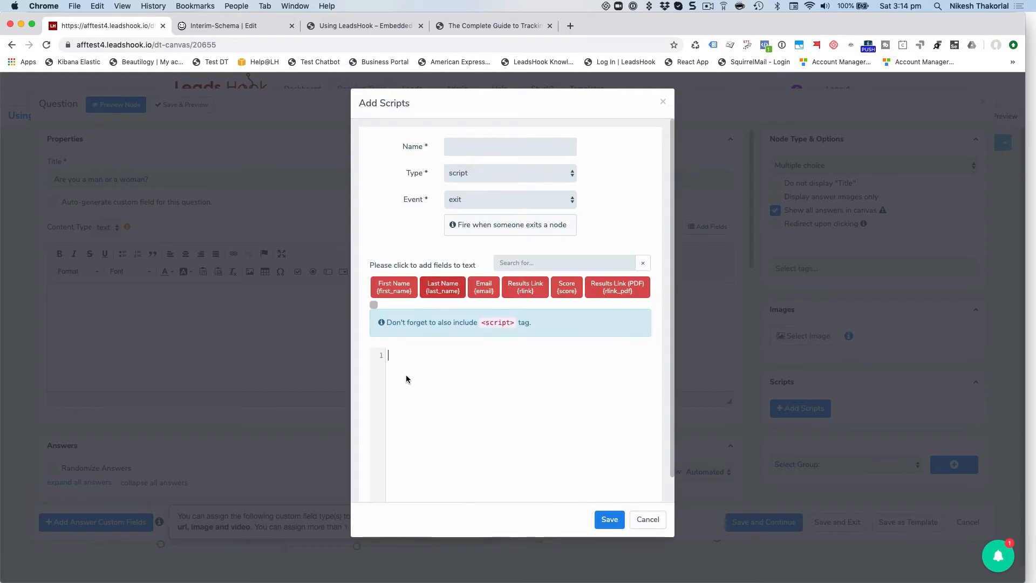
{"action": "left_click", "coordinate": [402, 397]}
{"action": "key", "text": "ctrl+v"}
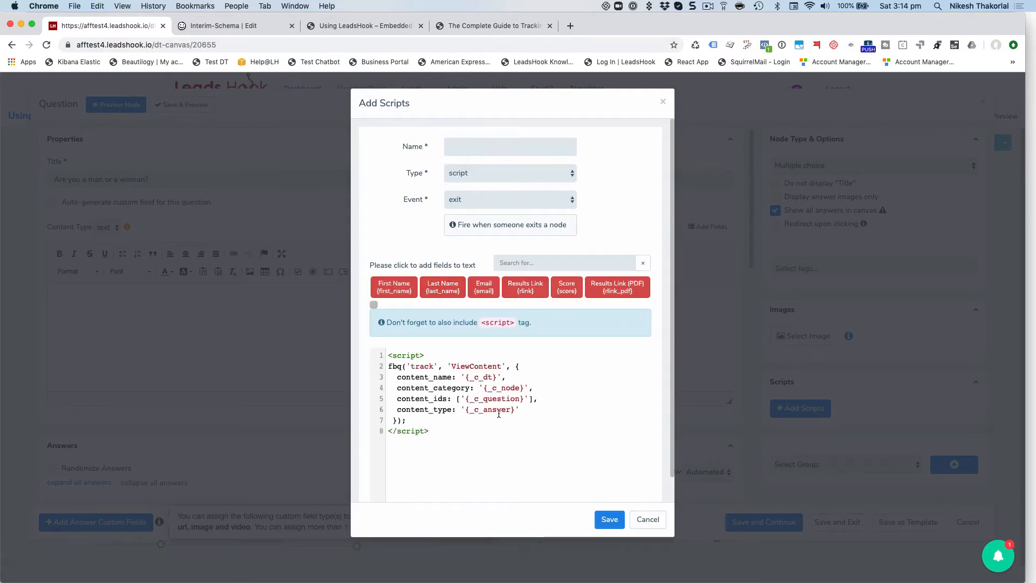
- Name the man-or-woman question's script "Facebook View Content Event" and save both the script and the node
{"action": "left_click", "coordinate": [462, 149]}
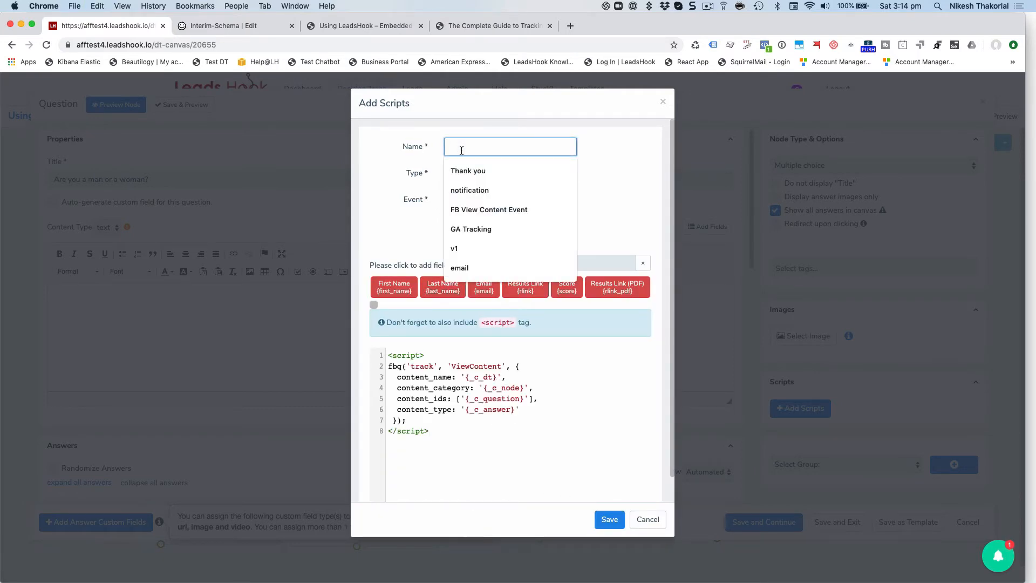
{"action": "type", "text": "Fac"}
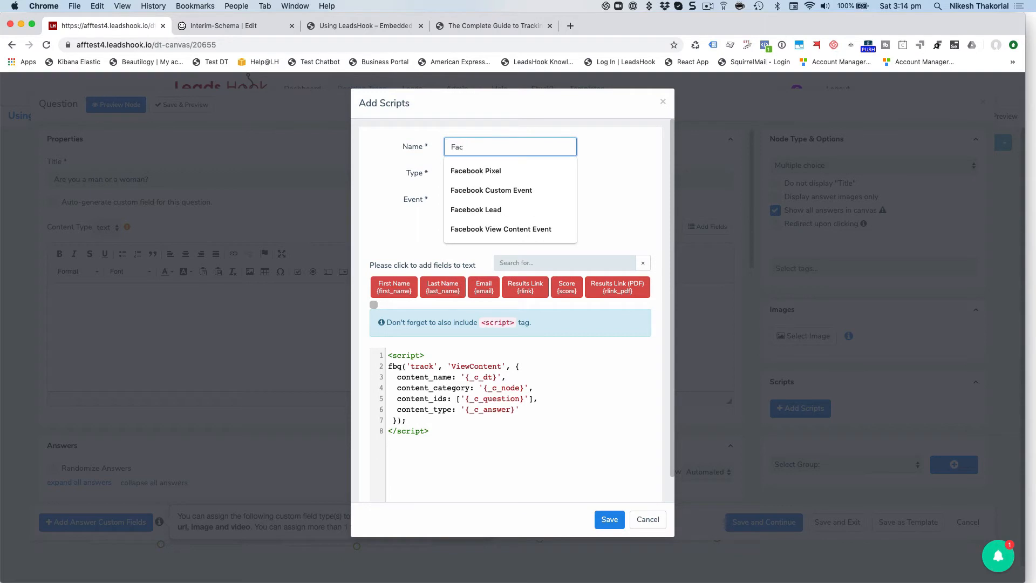
{"action": "left_click", "coordinate": [548, 232]}
{"action": "left_click", "coordinate": [608, 519]}
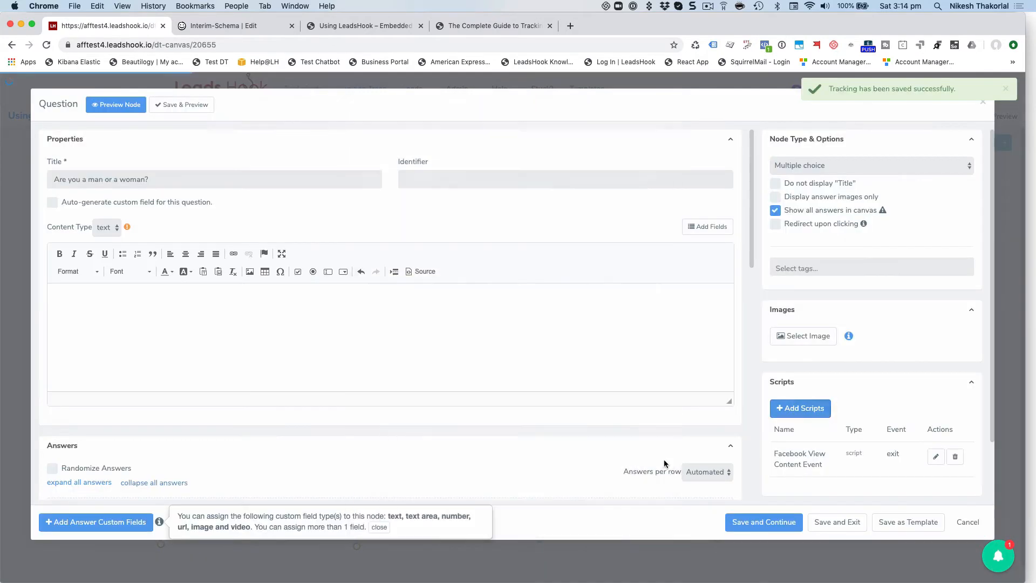
{"action": "left_click", "coordinate": [834, 524]}
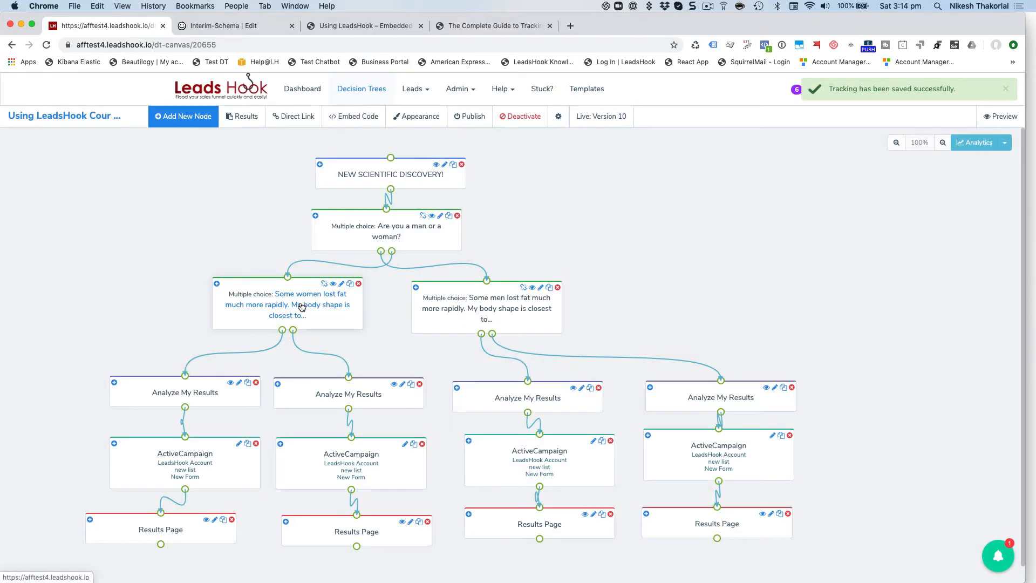
- Add an exit event of type script containing the ViewContent code to the "Some women lost fat much more rapidly" question
{"action": "left_click", "coordinate": [302, 307]}
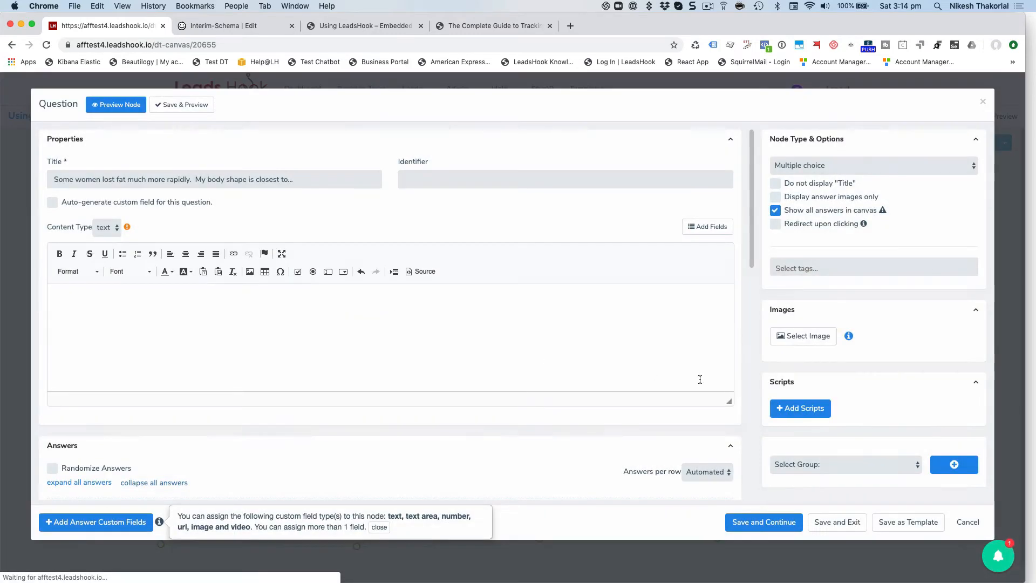
{"action": "left_click", "coordinate": [818, 413]}
{"action": "left_click", "coordinate": [475, 206]}
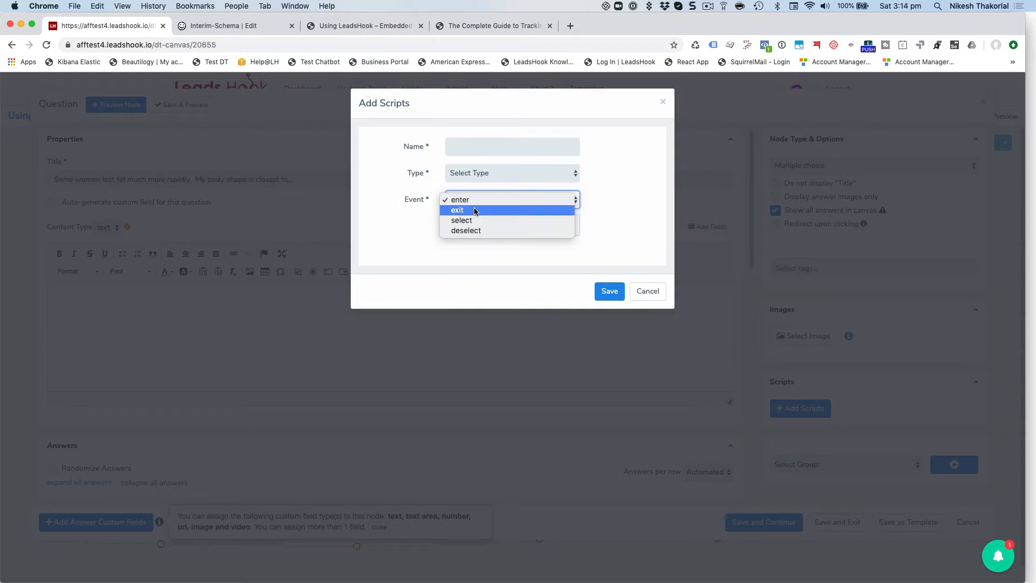
{"action": "left_click", "coordinate": [475, 211]}
{"action": "left_click", "coordinate": [475, 174]}
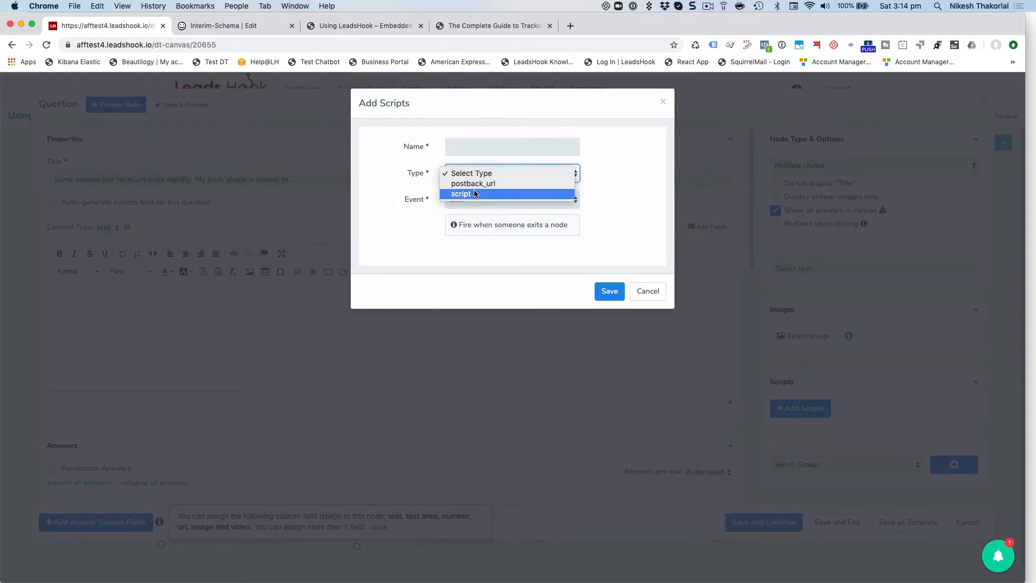
{"action": "left_click", "coordinate": [464, 194]}
{"action": "left_click", "coordinate": [442, 367]}
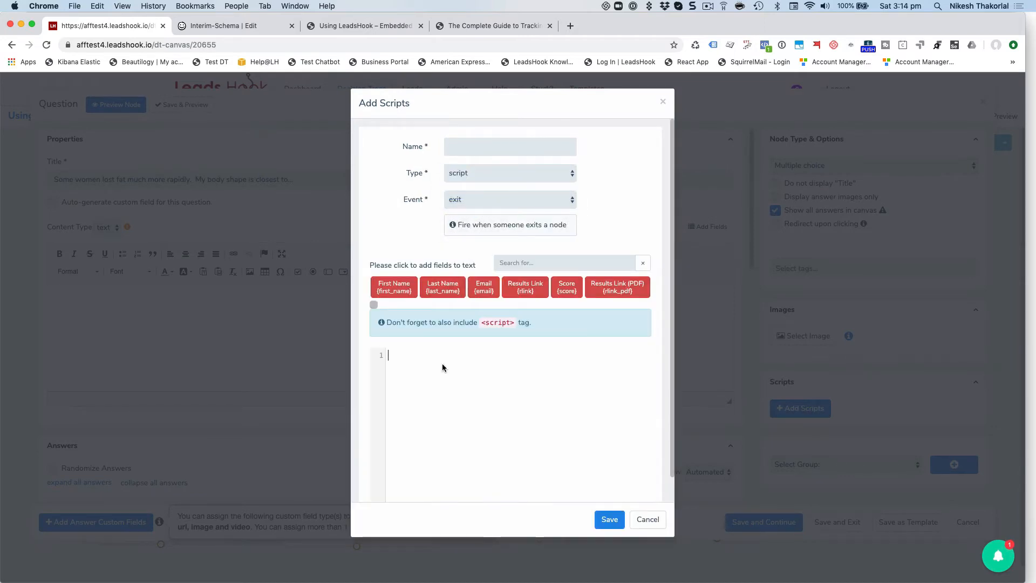
{"action": "type", "text": "<script> fbq('track', 'ViewContent', {   content_name: '{_c_dt}',   content_category: '{_c_node}',   content_ids: ['{_c_question}'],   content_type: '{_c_answer}'  }); </script>"}
- Name the women's body shape question's script "Facebook View Content Event" and save both the script and the node
{"action": "left_click", "coordinate": [471, 145]}
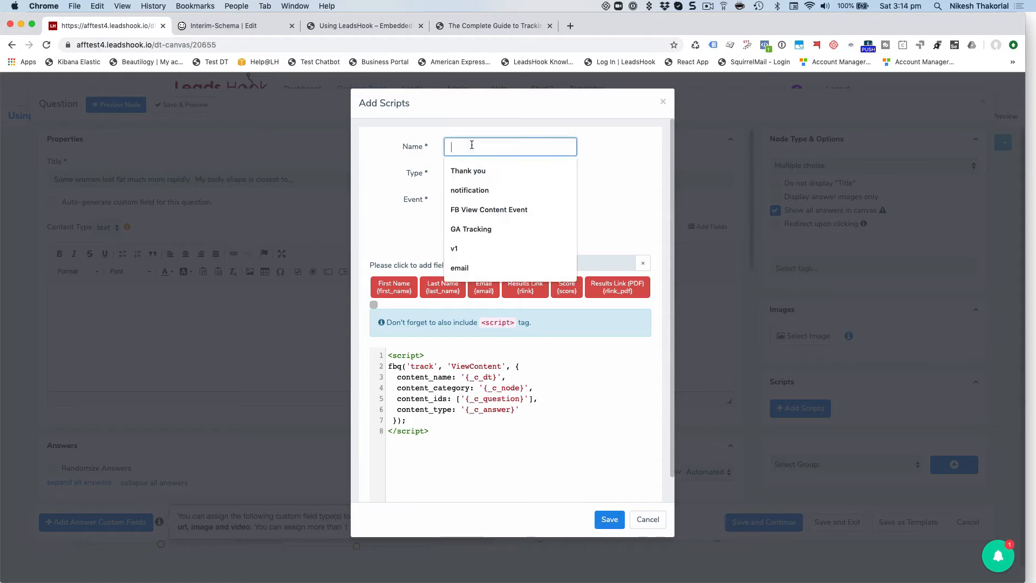
{"action": "type", "text": "Fa"}
{"action": "key", "text": "Down"}
{"action": "key", "text": "Down"}
{"action": "key", "text": "Down"}
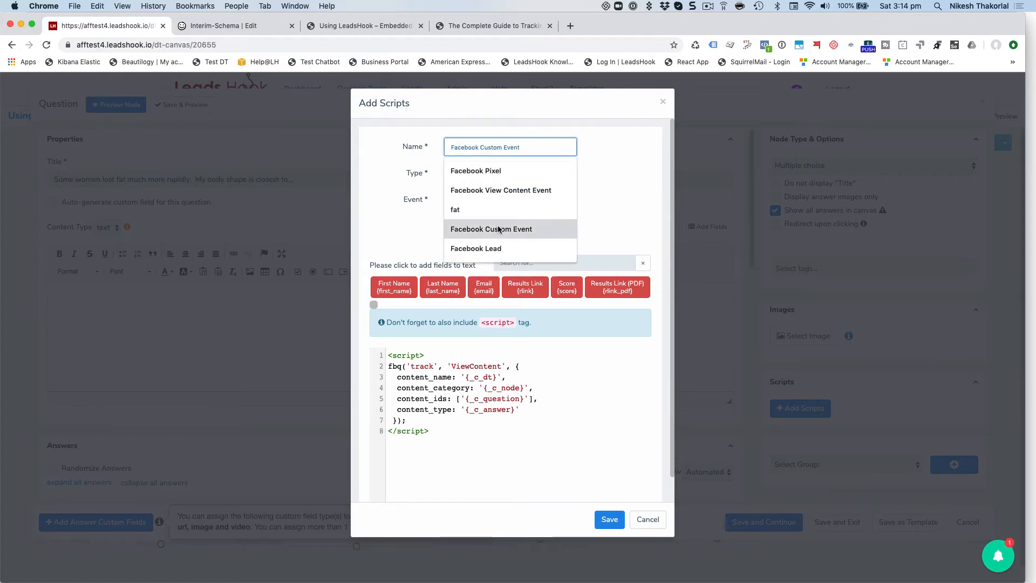
{"action": "key", "text": "Up"}
{"action": "key", "text": "Up"}
{"action": "key", "text": "Return"}
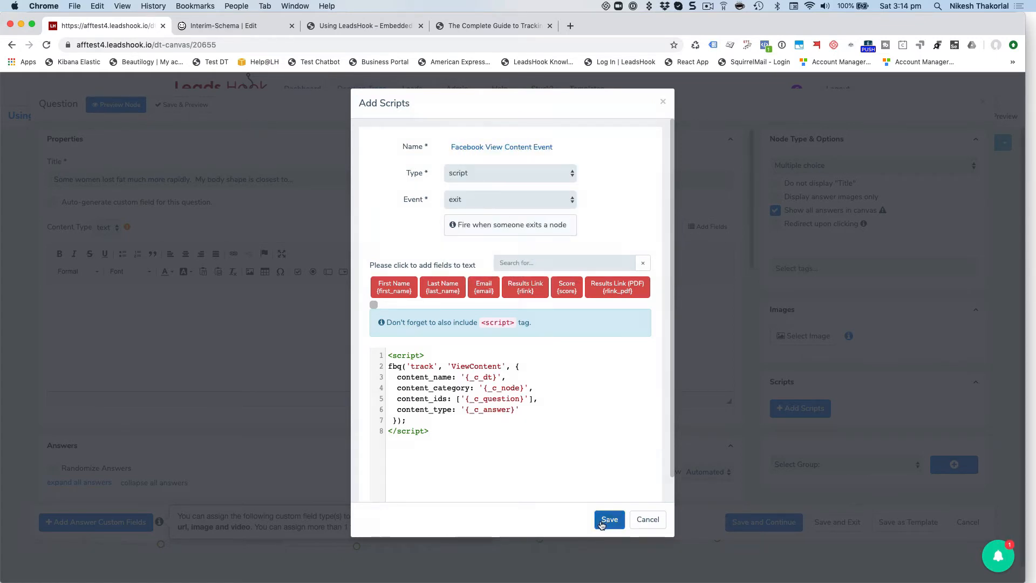
{"action": "left_click", "coordinate": [607, 520]}
{"action": "left_click", "coordinate": [848, 529]}
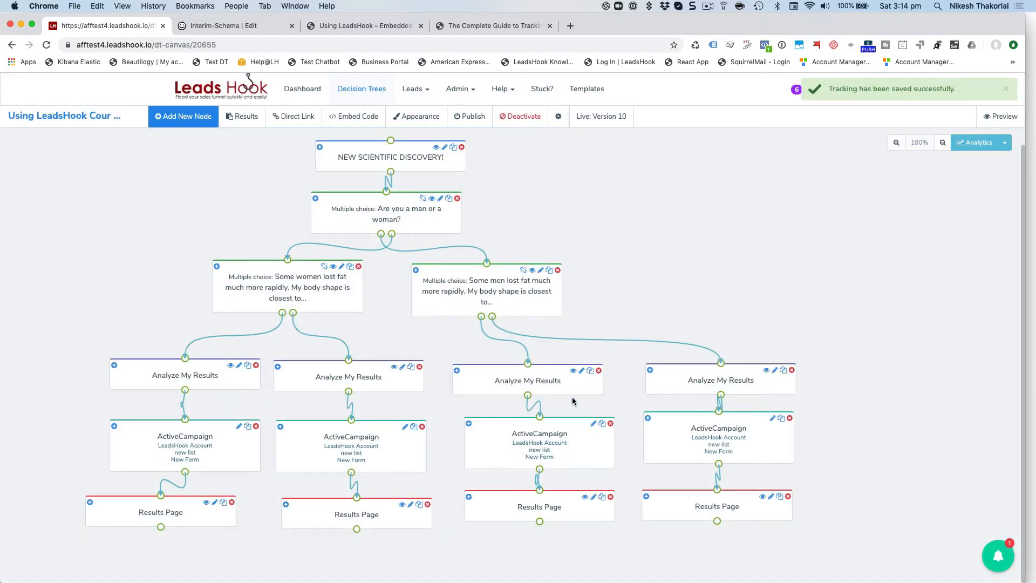
- Start an enter-event script named "Facebook View Content Event" on the "Analyze My Results" form for men with body type B
{"action": "left_click", "coordinate": [712, 382]}
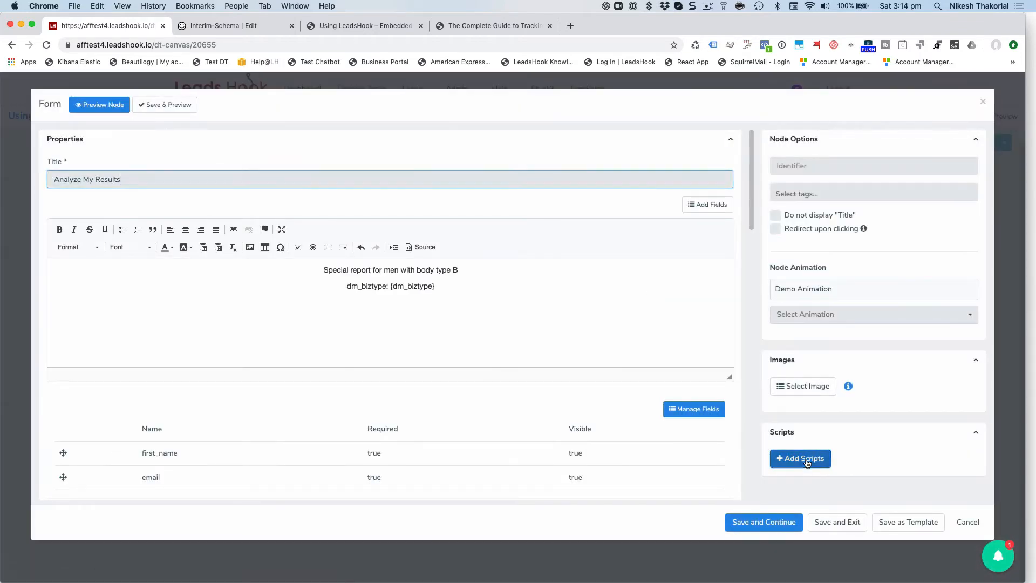
{"action": "left_click", "coordinate": [801, 458]}
{"action": "left_click", "coordinate": [479, 203]}
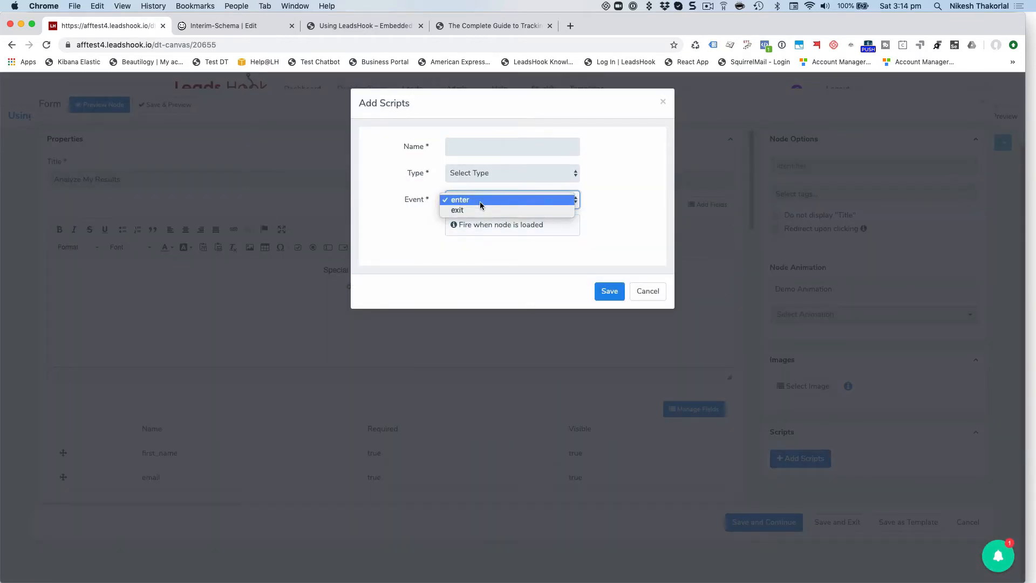
{"action": "left_click", "coordinate": [486, 175]}
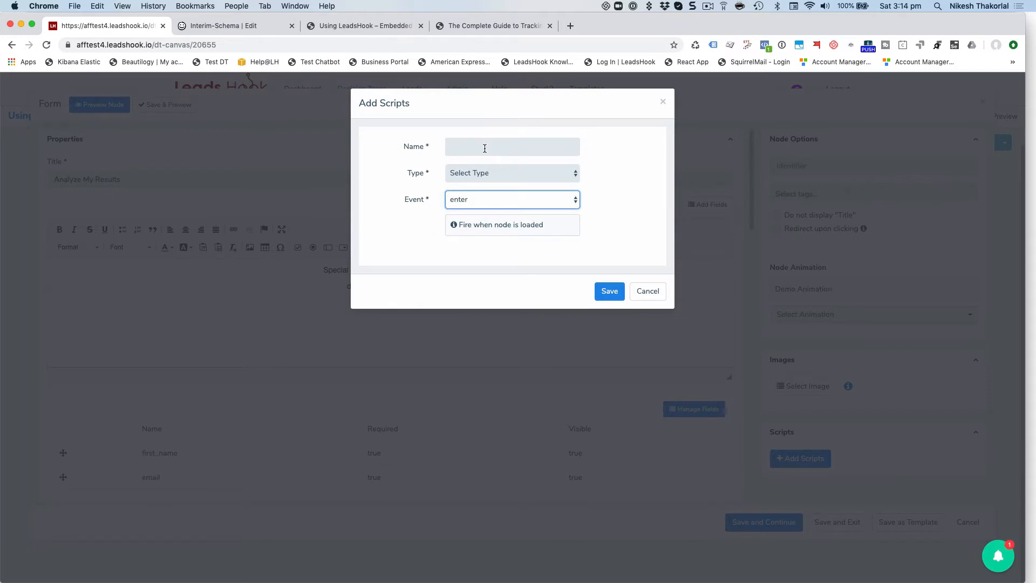
{"action": "left_click", "coordinate": [485, 149]}
{"action": "type", "text": "Fa"}
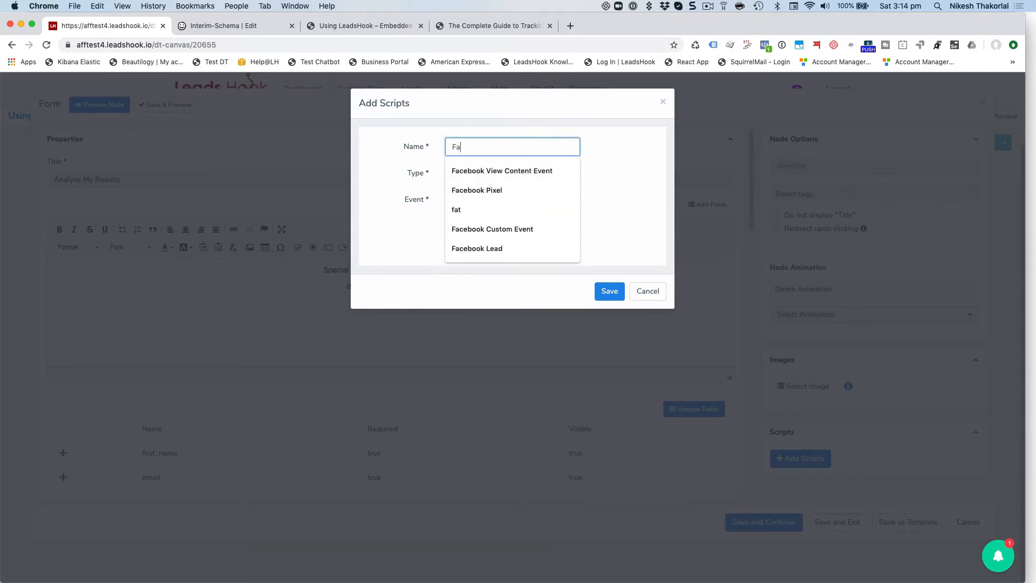
{"action": "left_click", "coordinate": [496, 167]}
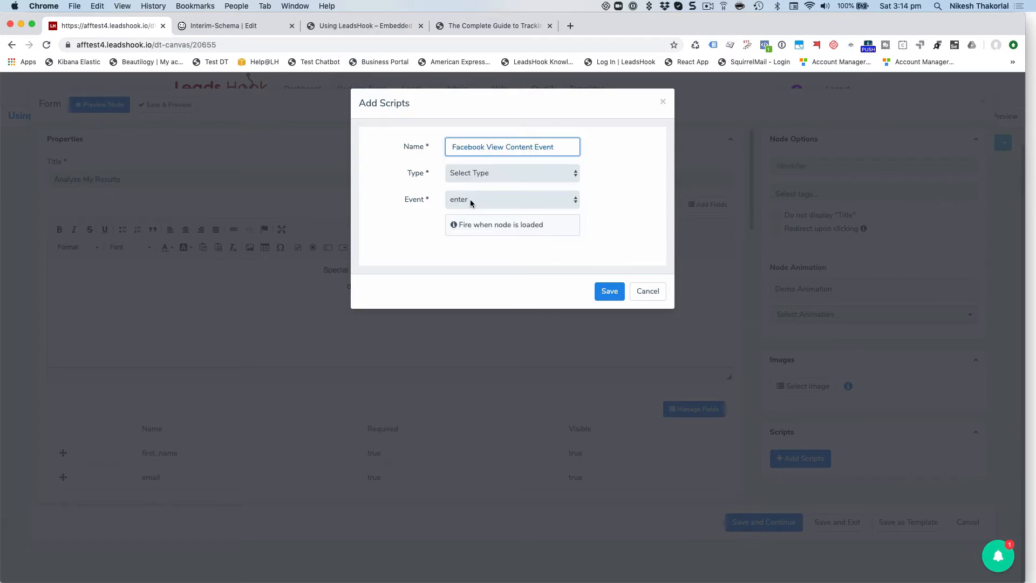
- Set the form script's type to script and insert the ViewContent code with its question and answer lines
{"action": "left_click", "coordinate": [472, 175]}
{"action": "left_click", "coordinate": [471, 193]}
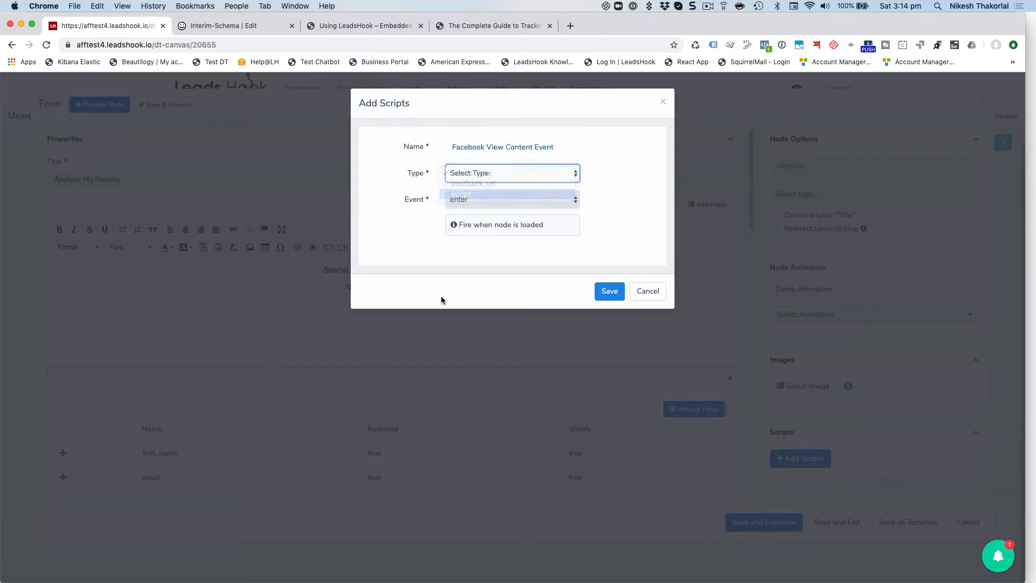
{"action": "left_click", "coordinate": [429, 365]}
{"action": "type", "text": "<script> fbq('track', 'ViewContent', {   content_name: '{_c_dt}',   content_category: '{_c_node}',   content_ids: ['{_c_question}'],   content_type: '{_c_answer}'  }); </script>"}
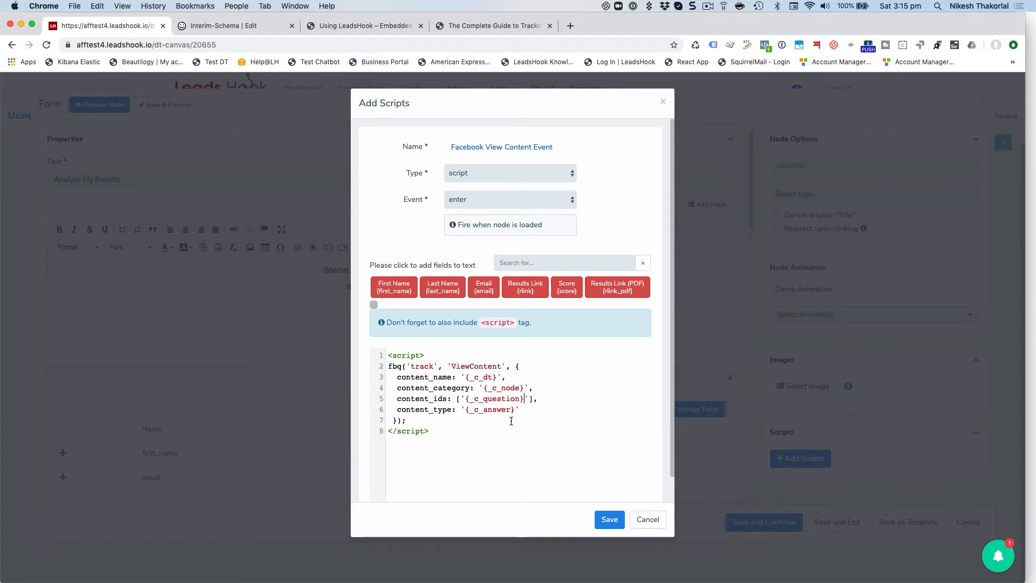
{"action": "left_click_drag", "start_coordinate": [517, 409], "coordinate": [386, 399]}
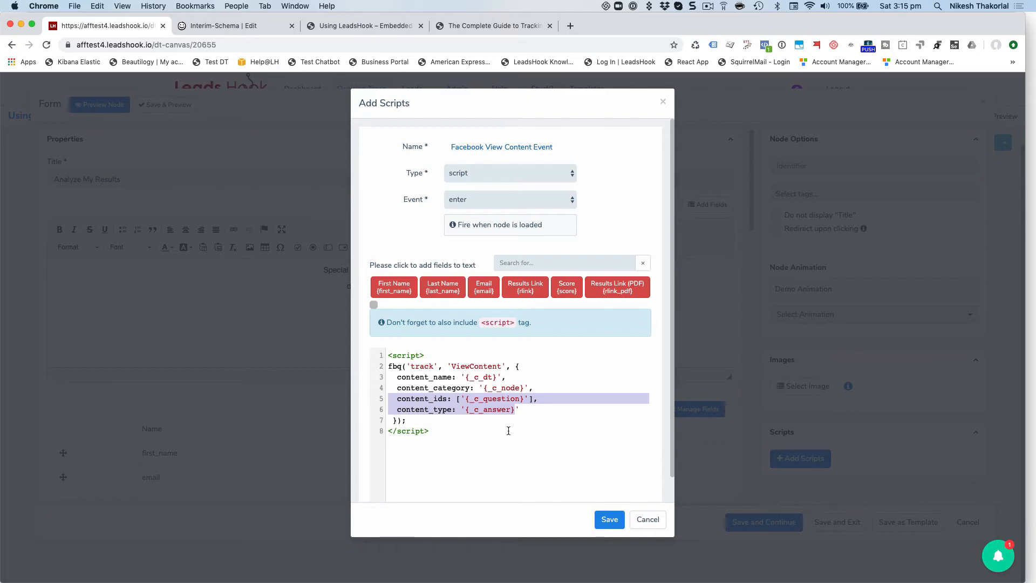
{"action": "left_click", "coordinate": [521, 411]}
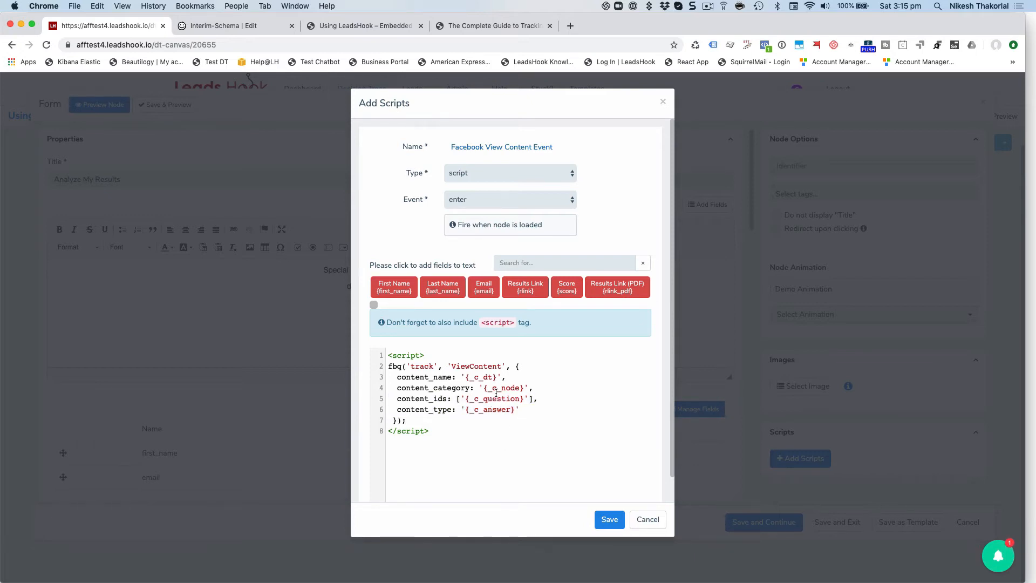
- Save the "Facebook View Content Event" script and the men's body type B form node
{"action": "left_click", "coordinate": [609, 519]}
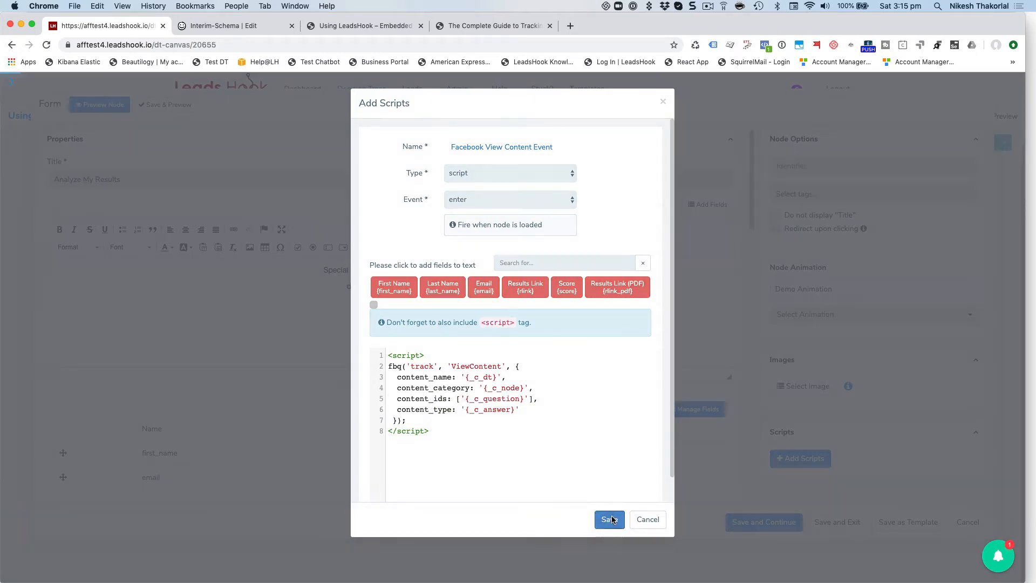
{"action": "scroll", "coordinate": [812, 467], "scroll_direction": "down", "scroll_amount": 2}
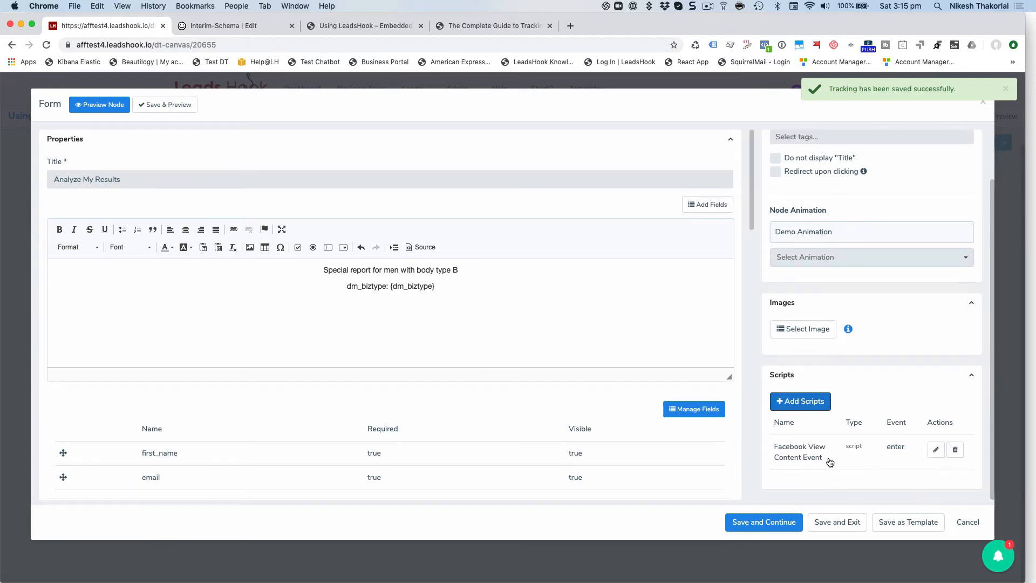
{"action": "left_click", "coordinate": [842, 523]}
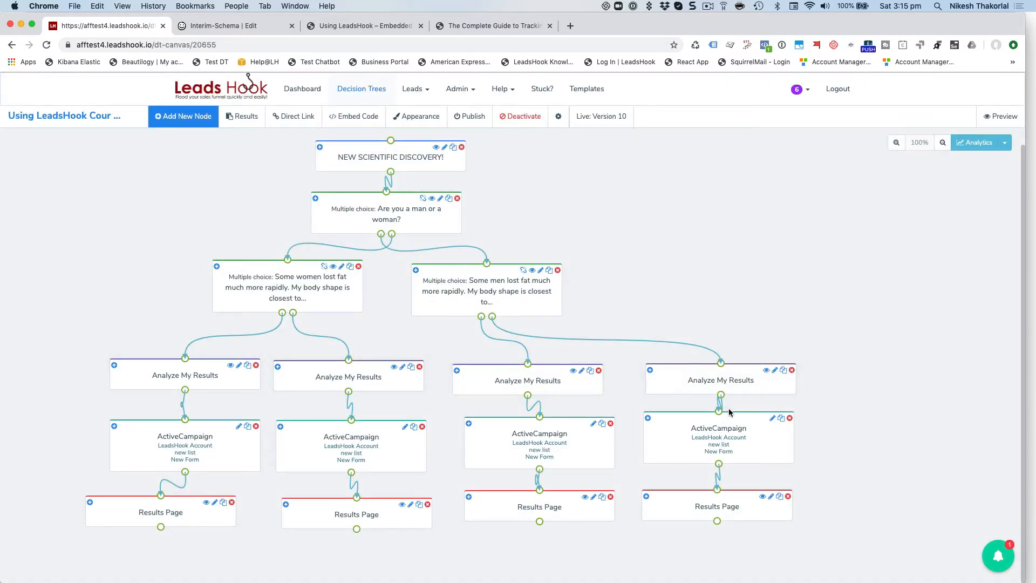
- Start a new script on the Results Page node for men with body type B
{"action": "left_click", "coordinate": [726, 513]}
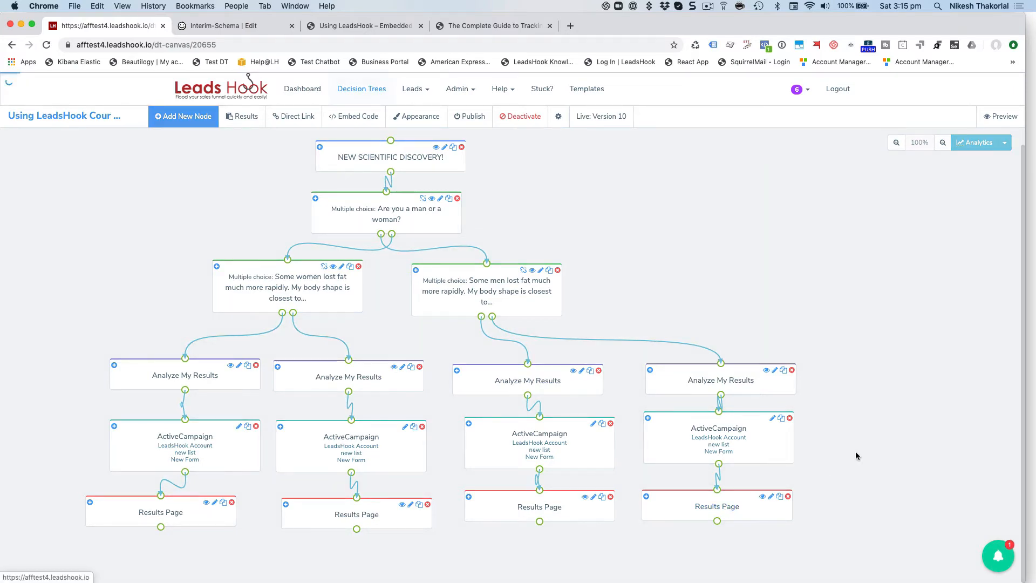
{"action": "scroll", "coordinate": [856, 479], "scroll_direction": "down", "scroll_amount": 1}
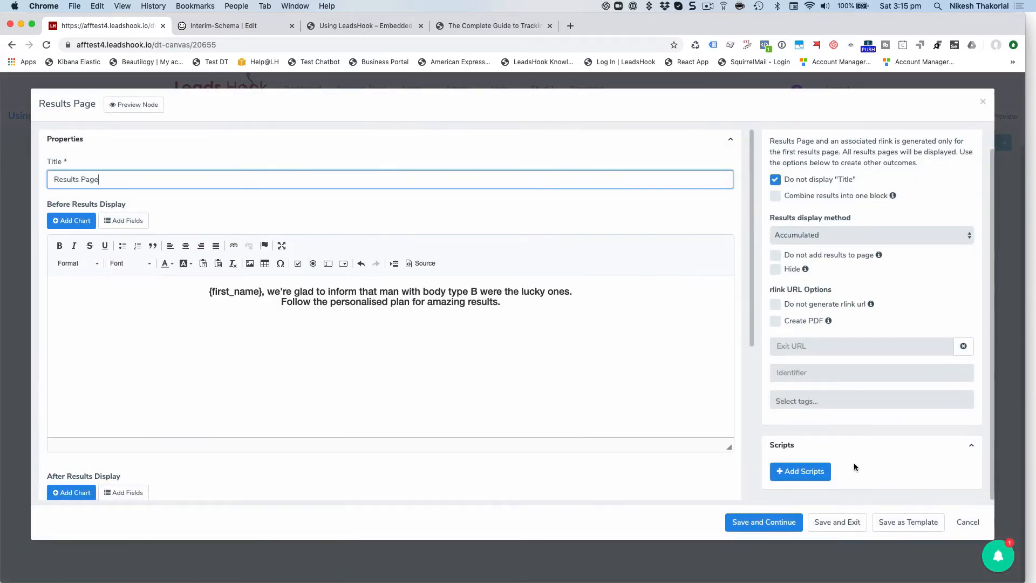
{"action": "left_click", "coordinate": [809, 470]}
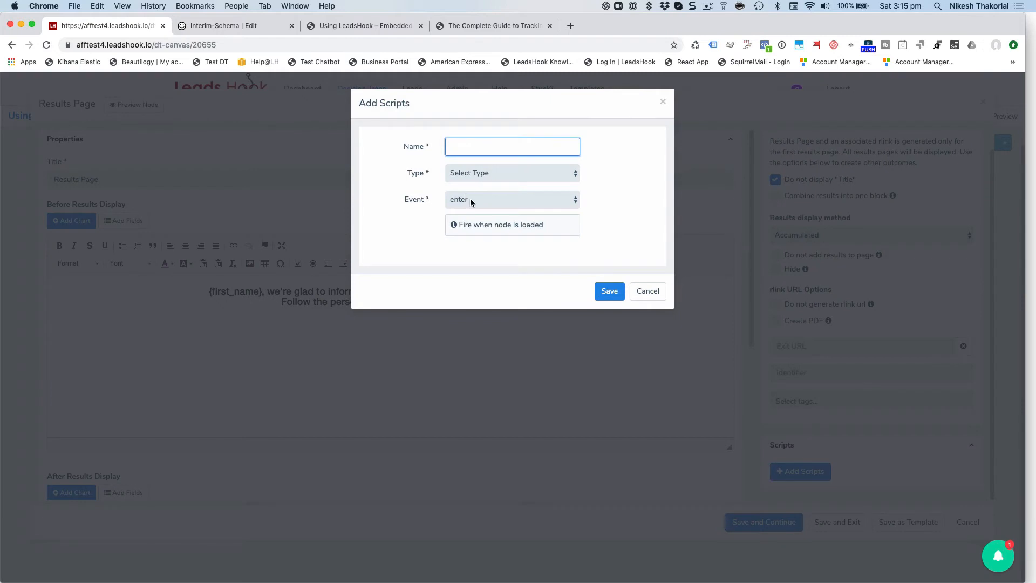
- Copy the Facebook Lead event code from the Complete Guide to Tracking page and return to the decision tree
{"action": "left_click", "coordinate": [487, 23]}
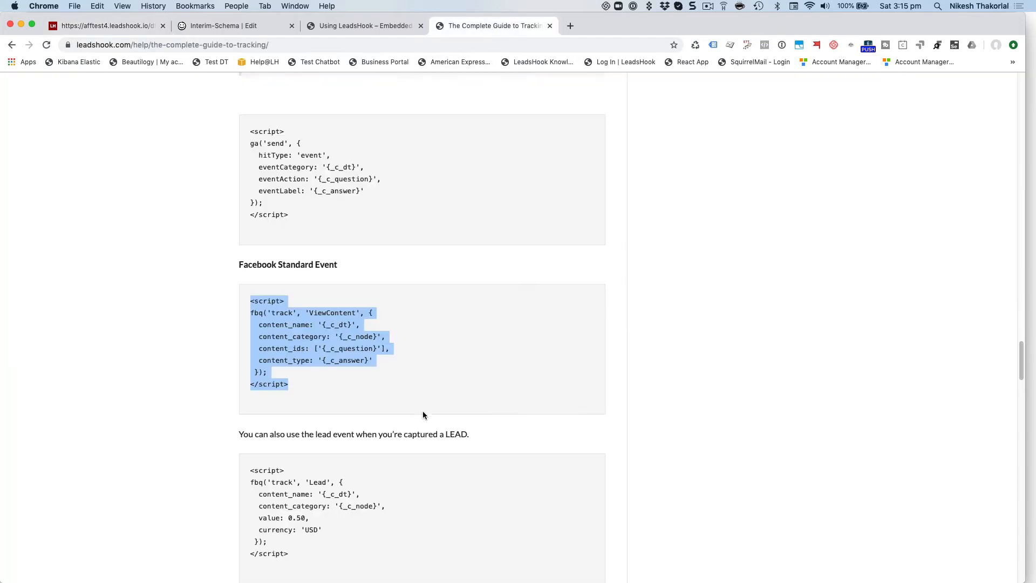
{"action": "scroll", "coordinate": [422, 410], "scroll_direction": "down", "scroll_amount": 5}
{"action": "left_click_drag", "start_coordinate": [248, 347], "coordinate": [315, 411]}
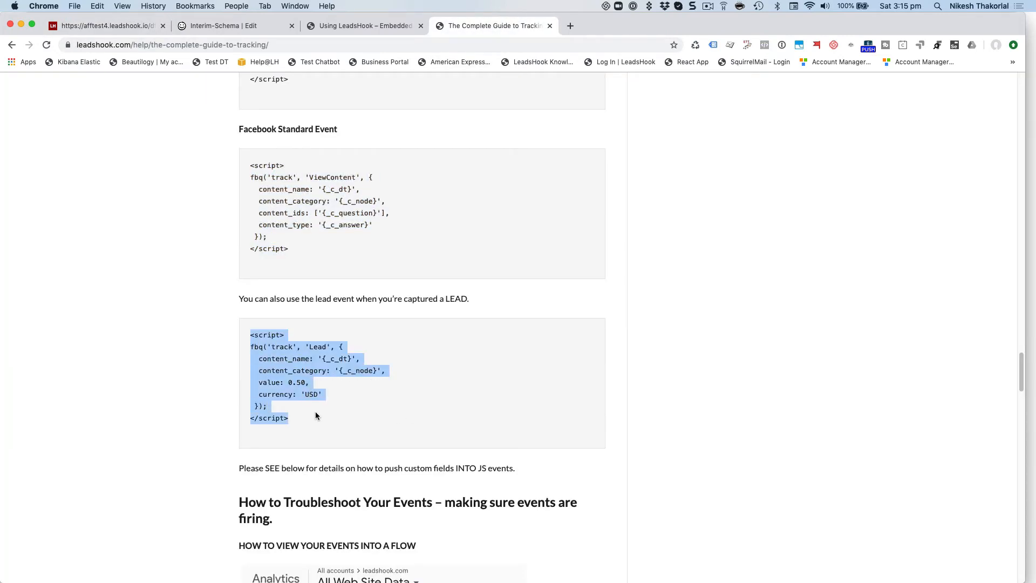
{"action": "right_click", "coordinate": [303, 382]}
{"action": "left_click", "coordinate": [315, 398]}
{"action": "left_click", "coordinate": [118, 25]}
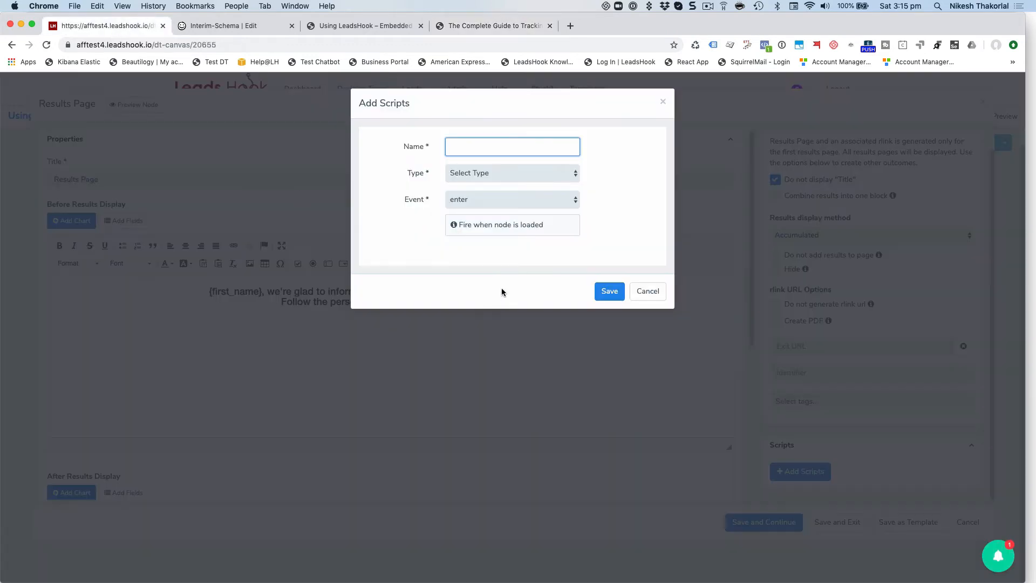
- Set the results page script's type to script with the enter event and paste in the Lead code
{"action": "left_click", "coordinate": [490, 205]}
{"action": "left_click", "coordinate": [477, 171]}
{"action": "left_click", "coordinate": [475, 177]}
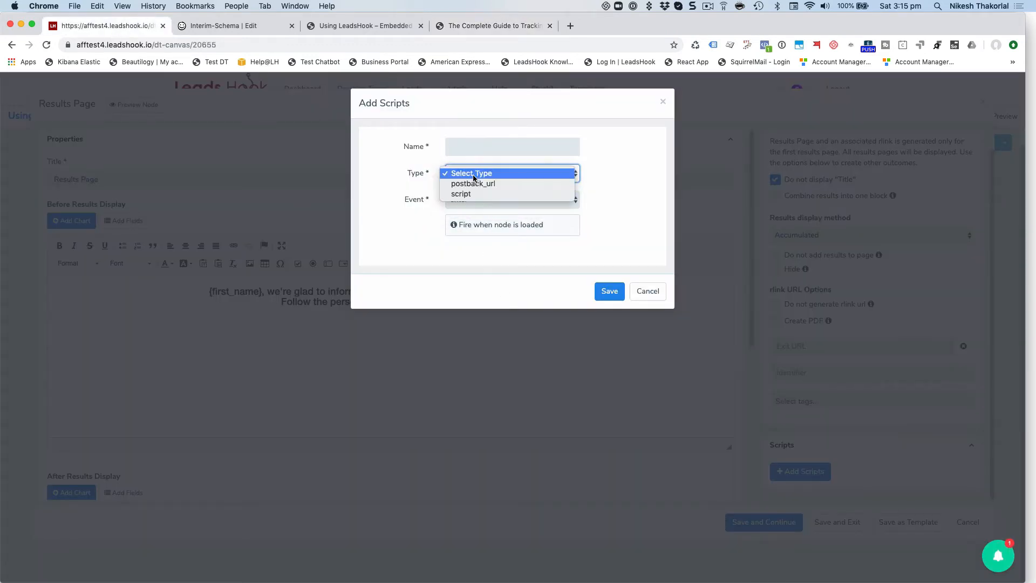
{"action": "left_click", "coordinate": [473, 194]}
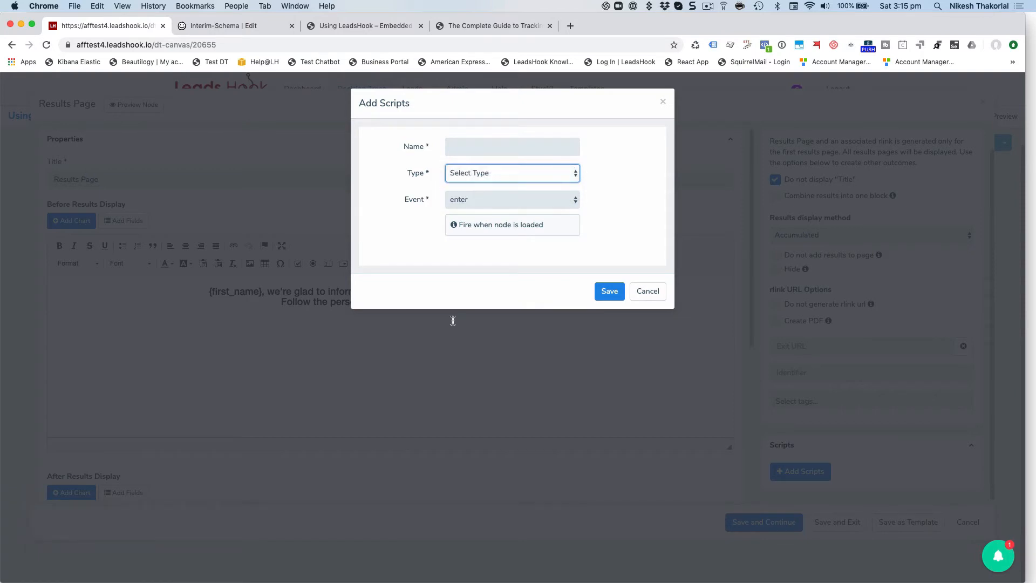
{"action": "left_click", "coordinate": [437, 362]}
{"action": "key", "text": "super+v"}
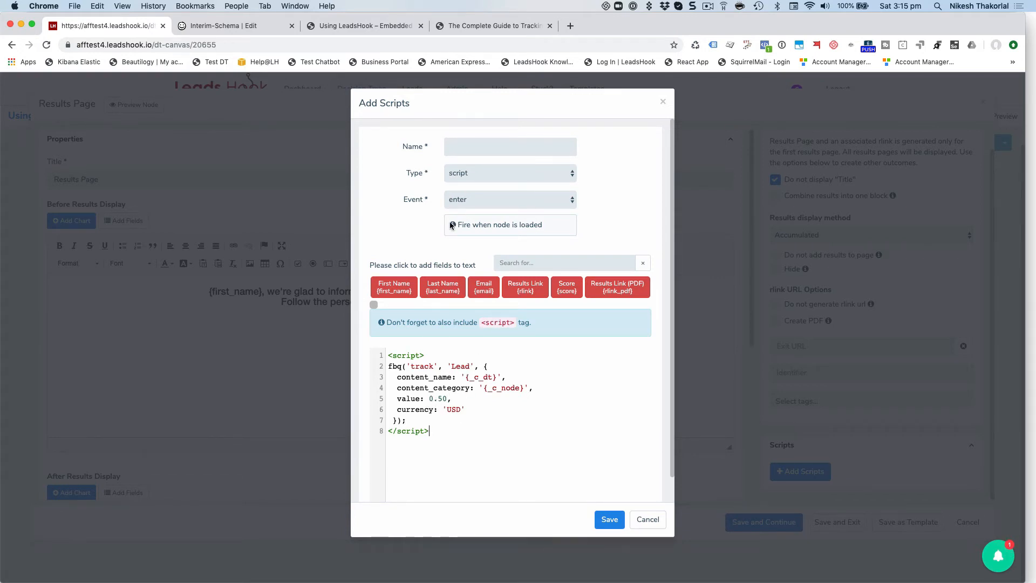
- Name the results page script "Facebook Lead" and save both the script and the node
{"action": "left_click", "coordinate": [466, 145]}
{"action": "type", "text": "Facebook Lead"}
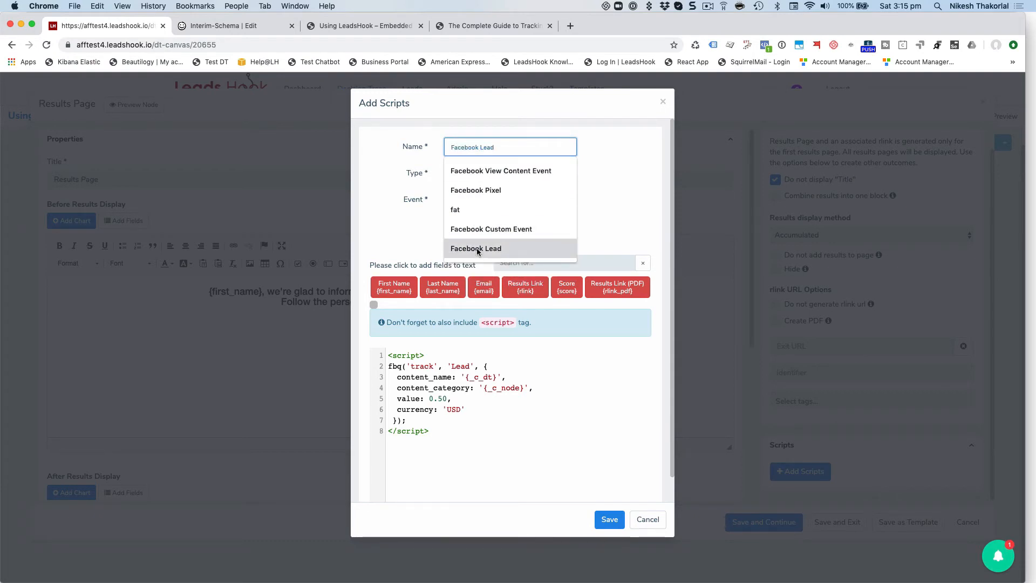
{"action": "left_click", "coordinate": [475, 249]}
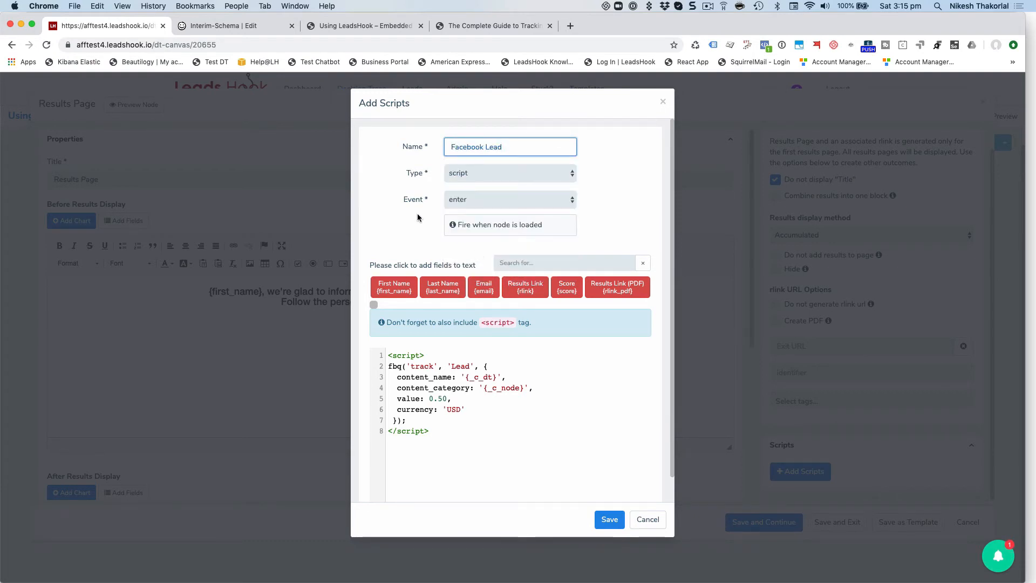
{"action": "left_click", "coordinate": [405, 229]}
{"action": "left_click", "coordinate": [610, 520]}
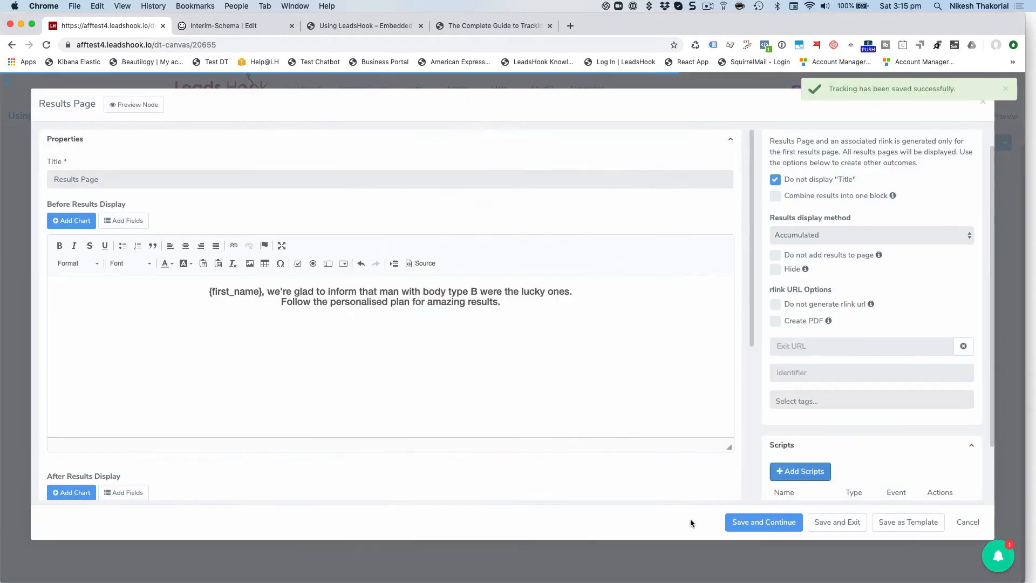
{"action": "scroll", "coordinate": [861, 449], "scroll_direction": "down", "scroll_amount": 3}
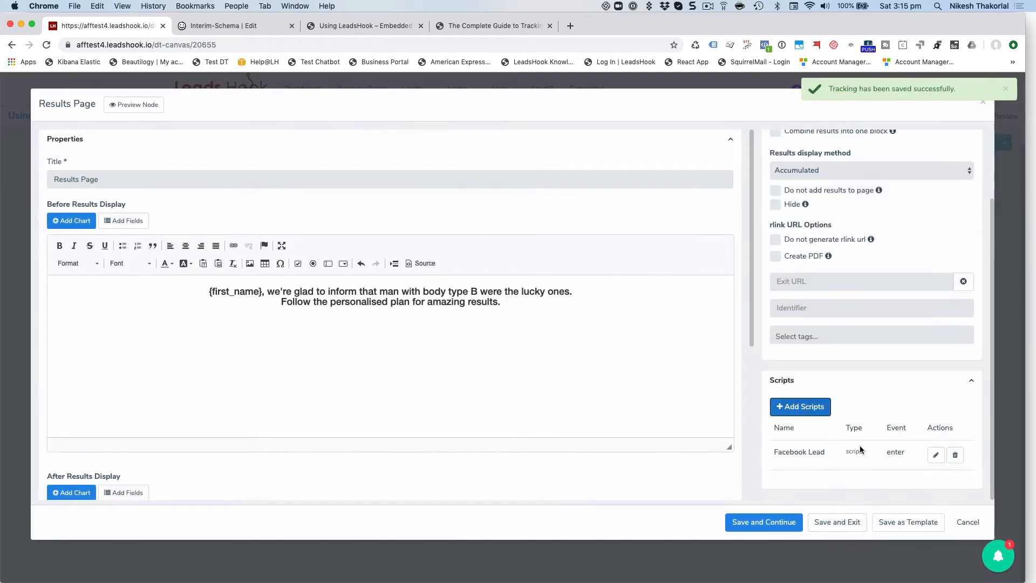
{"action": "left_click", "coordinate": [828, 522]}
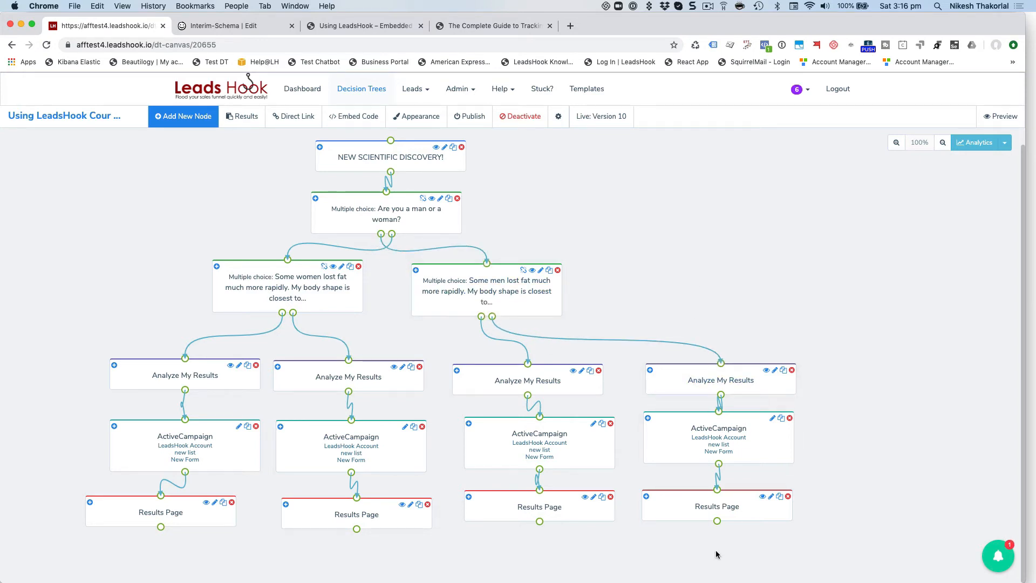
- Review the scripts on the "Analyze My Results" form for men with body type B and save the node
{"action": "left_click", "coordinate": [733, 381]}
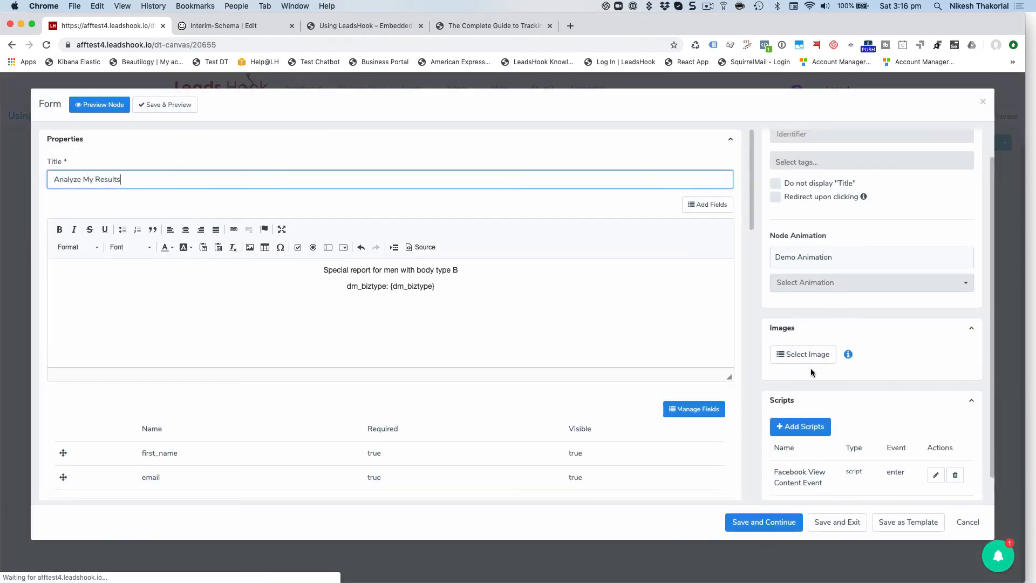
{"action": "left_click", "coordinate": [820, 522]}
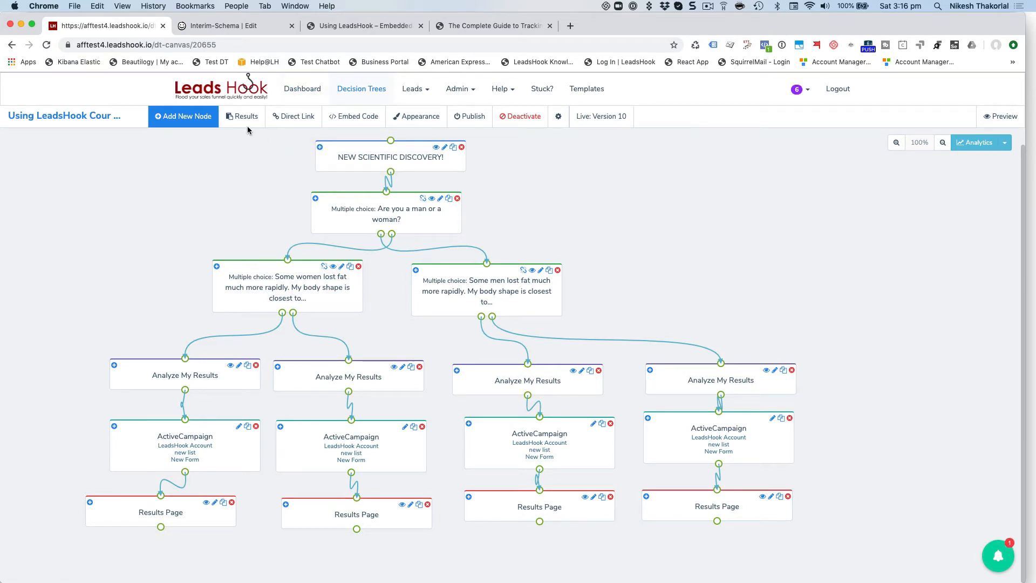
- Publish the decision tree, proceeding past the activation warnings and saving the version without a name or description
{"action": "left_click", "coordinate": [479, 118]}
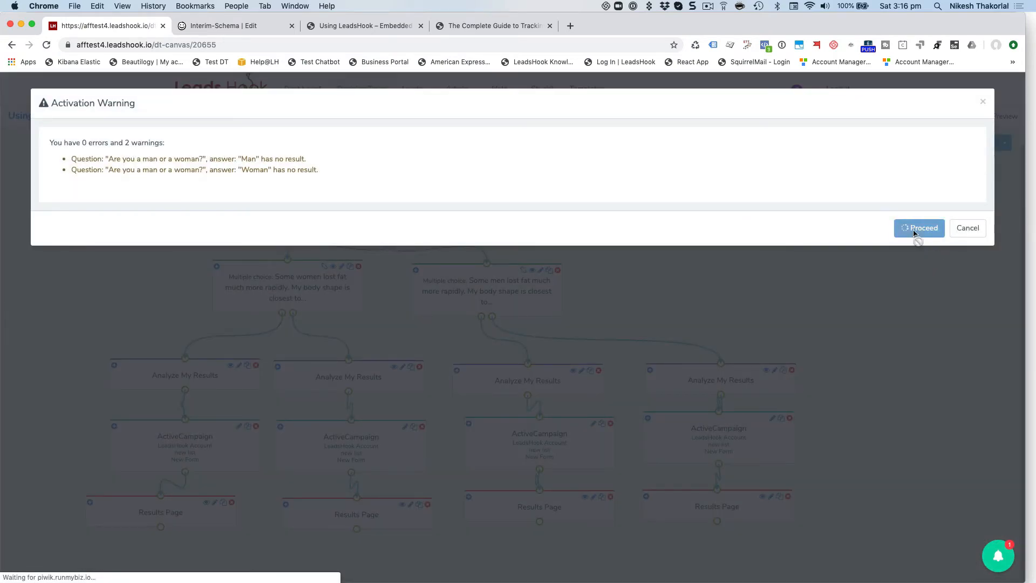
{"action": "left_click", "coordinate": [915, 233]}
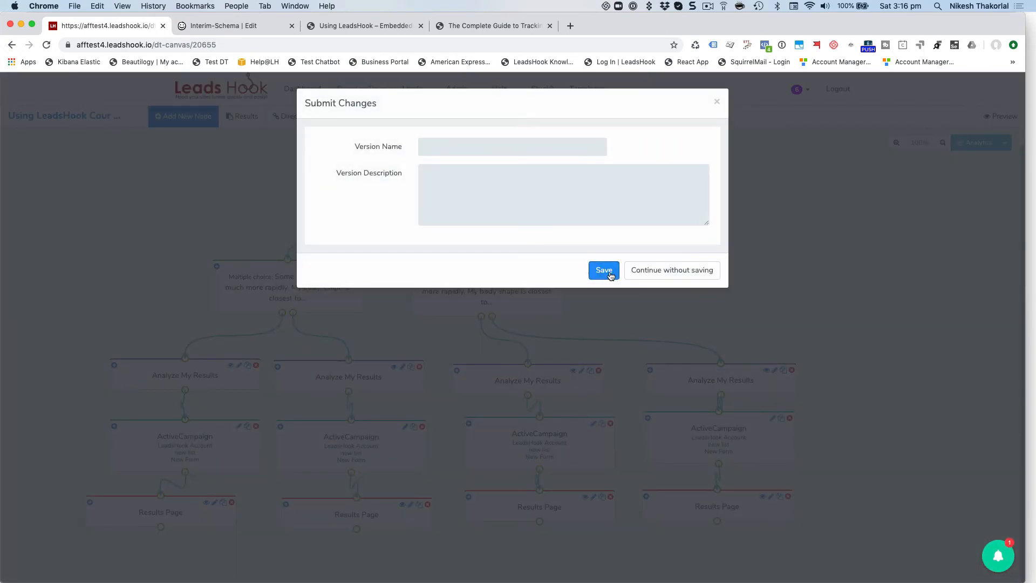
{"action": "left_click", "coordinate": [606, 271]}
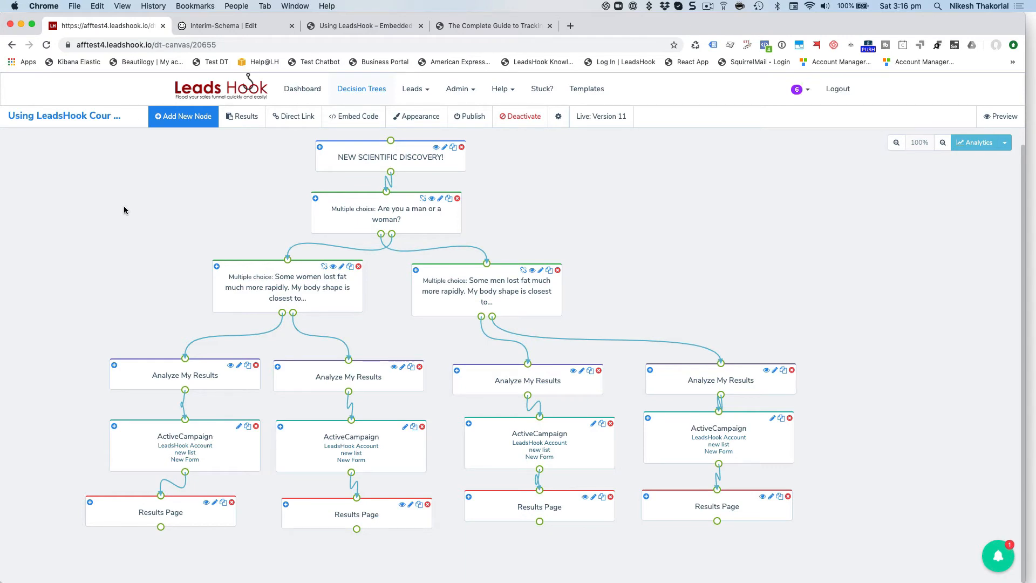
- Copy the decision tree's direct link and paste it into the address bar of a new incognito window
{"action": "left_click", "coordinate": [290, 114]}
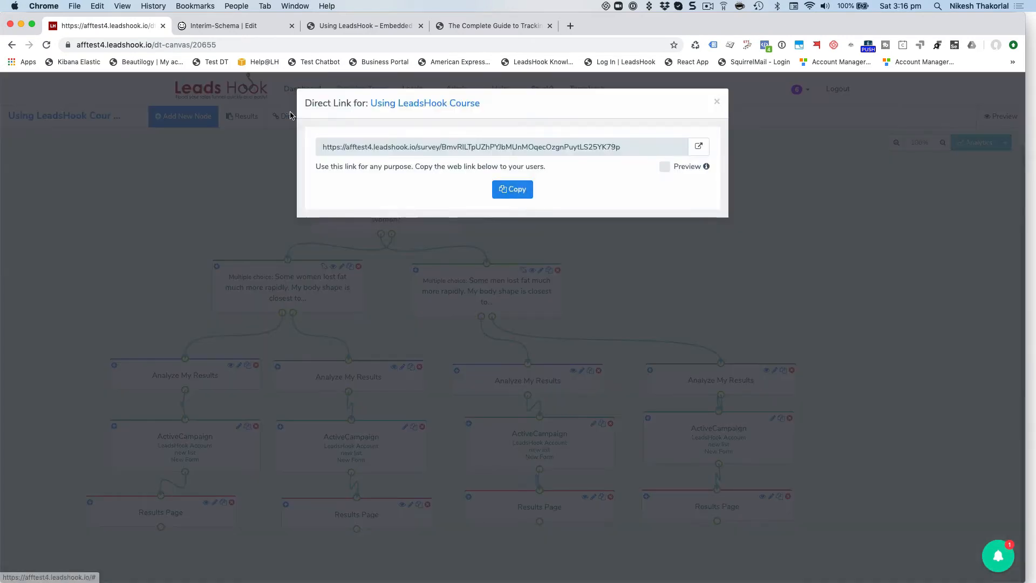
{"action": "left_click", "coordinate": [511, 192]}
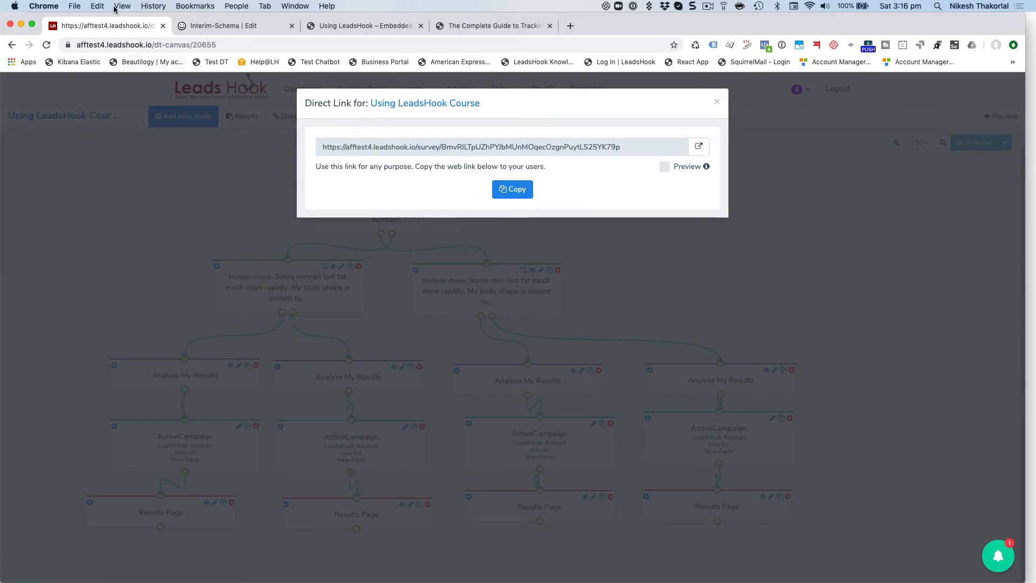
{"action": "left_click", "coordinate": [73, 6]}
{"action": "left_click", "coordinate": [95, 40]}
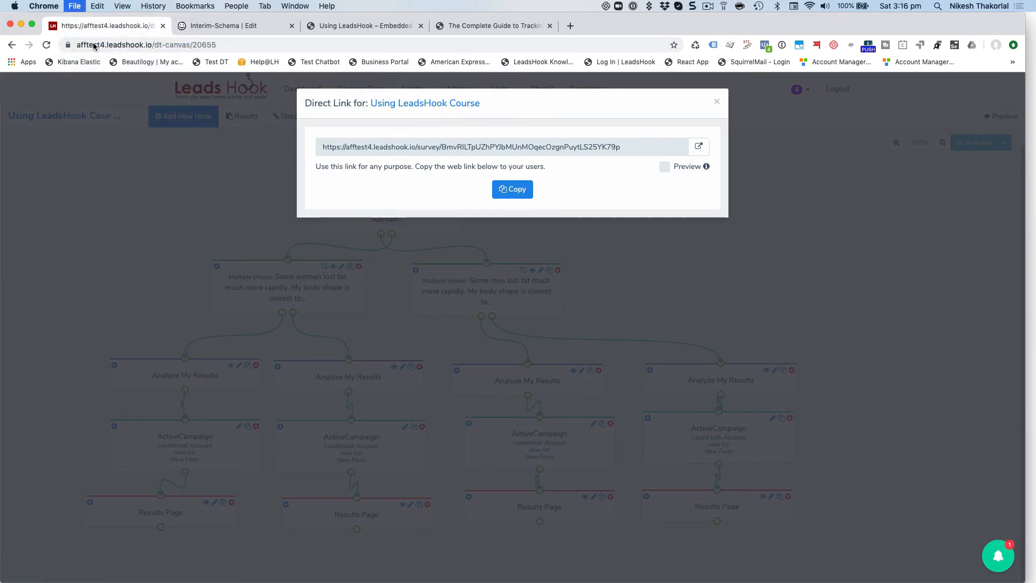
{"action": "key", "text": "super+v"}
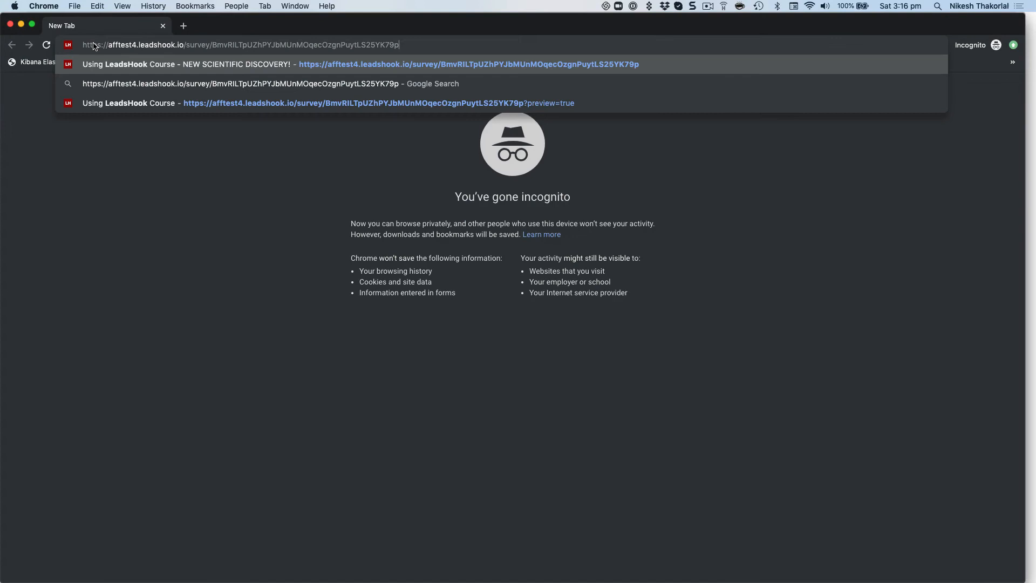
- Open the developer tools' network log in the incognito window and load the pasted survey link
{"action": "left_click", "coordinate": [122, 6]}
{"action": "mouse_move", "coordinate": [177, 151]}
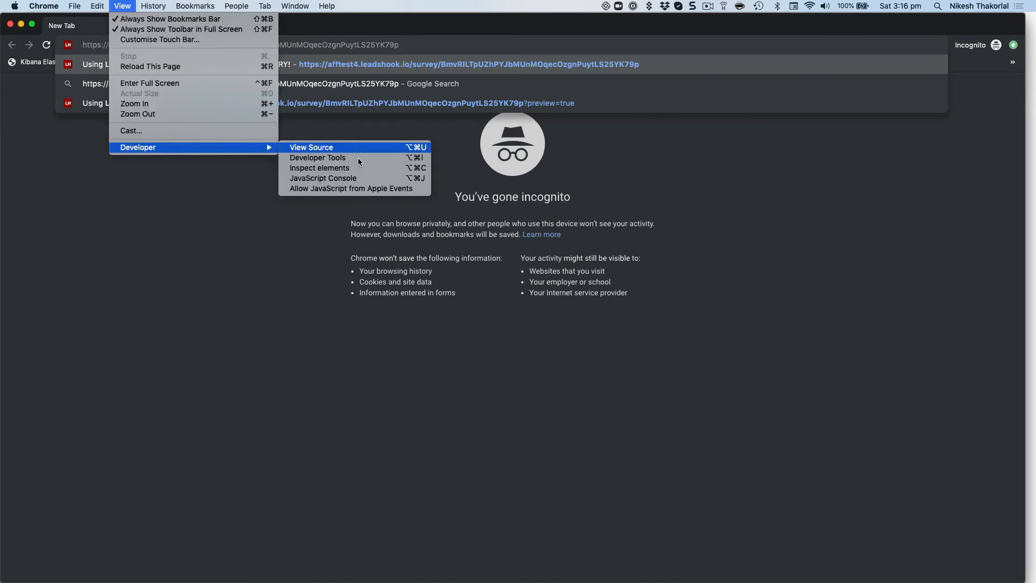
{"action": "left_click", "coordinate": [355, 178]}
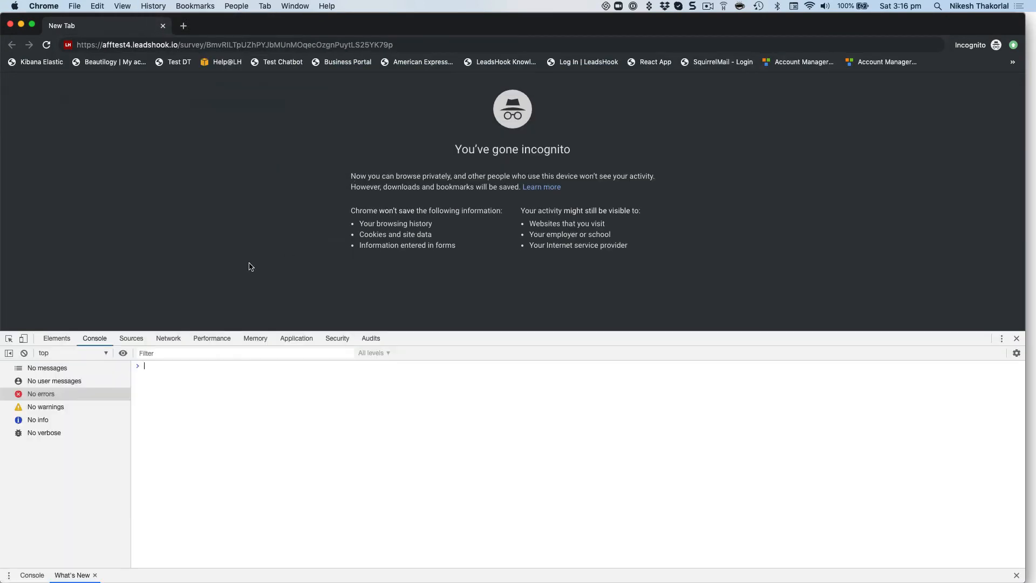
{"action": "left_click", "coordinate": [165, 339]}
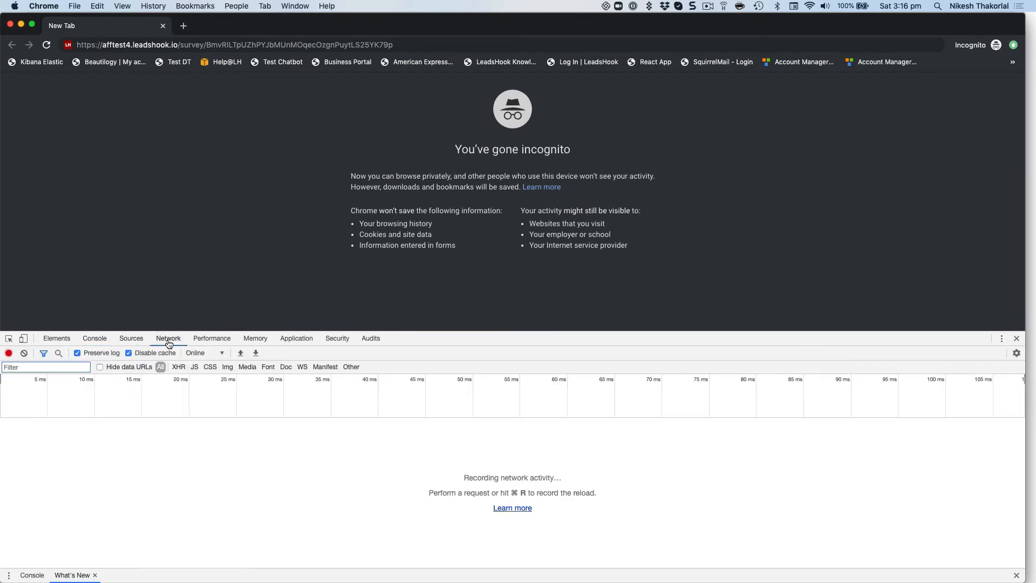
{"action": "left_click", "coordinate": [416, 45]}
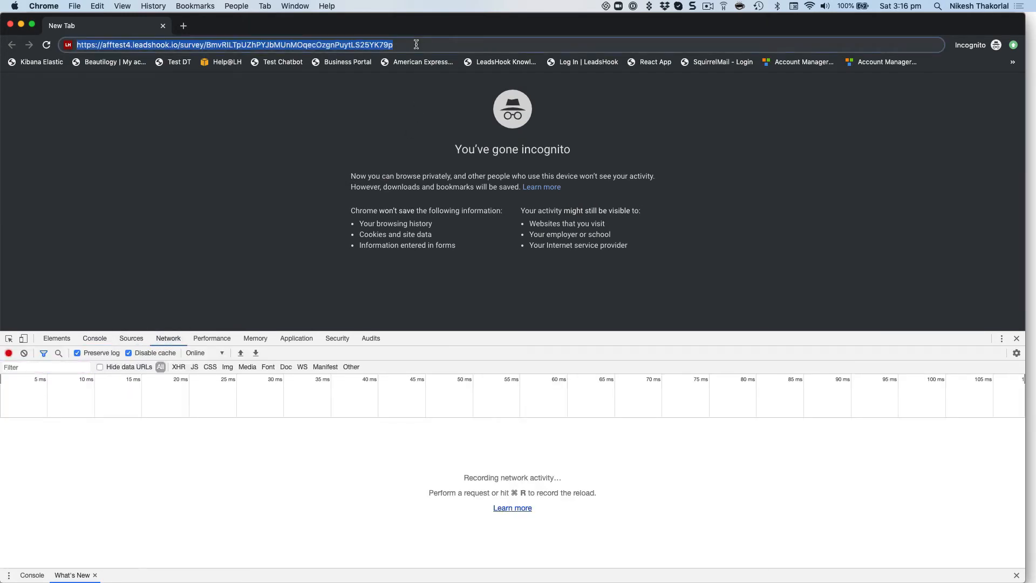
{"action": "left_click", "coordinate": [416, 44]}
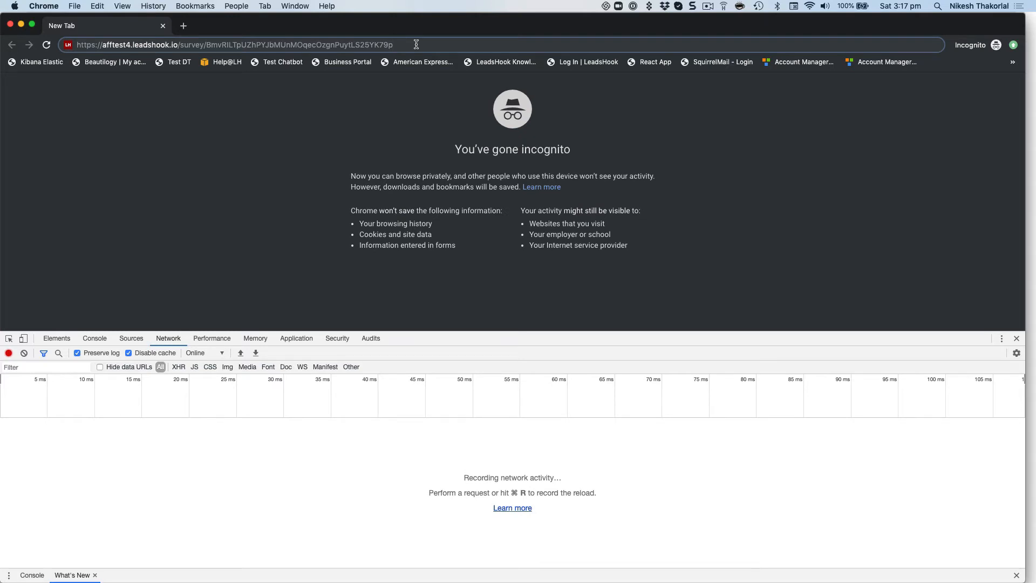
{"action": "key", "text": "Return"}
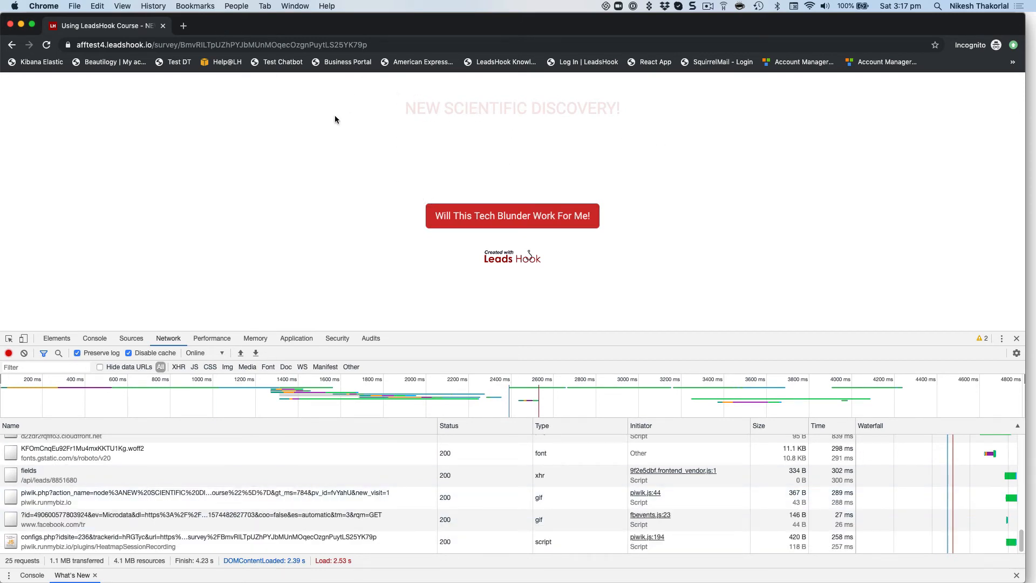
- Filter the network requests by "facebook" and check the status code of the PageView request
{"action": "left_click", "coordinate": [53, 368]}
{"action": "type", "text": "facebook"}
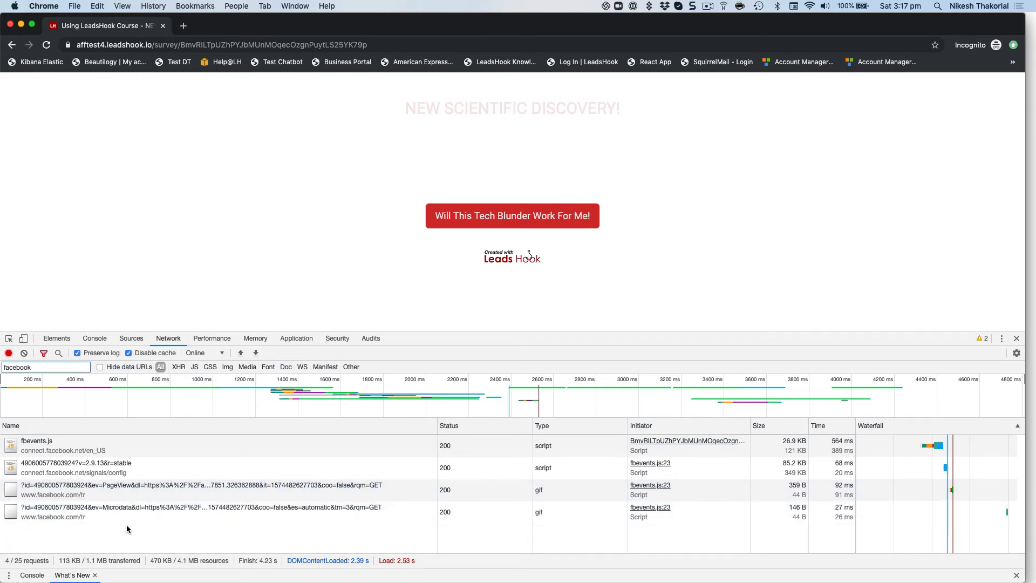
{"action": "left_click", "coordinate": [120, 490]}
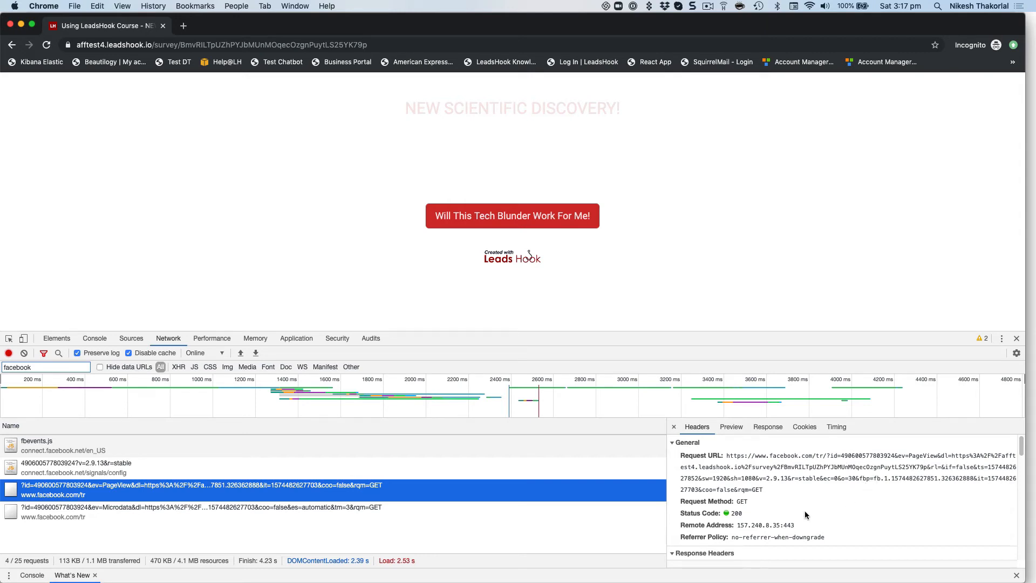
{"action": "left_click_drag", "start_coordinate": [747, 514], "coordinate": [722, 515]}
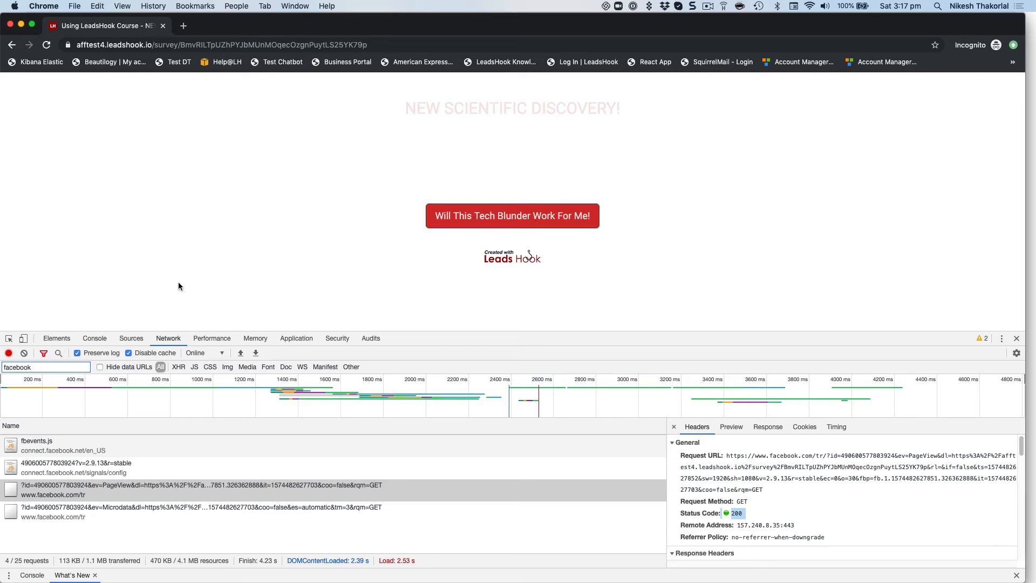
- Clear the network log, continue past the survey's opening page and examine the ViewContent request's content name and category
{"action": "left_click", "coordinate": [24, 354]}
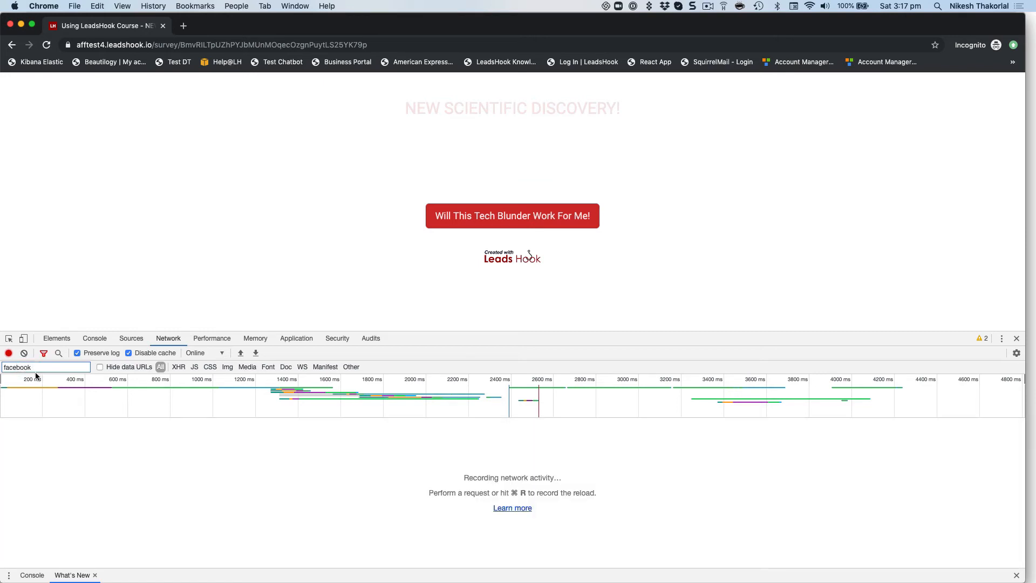
{"action": "left_click", "coordinate": [474, 214]}
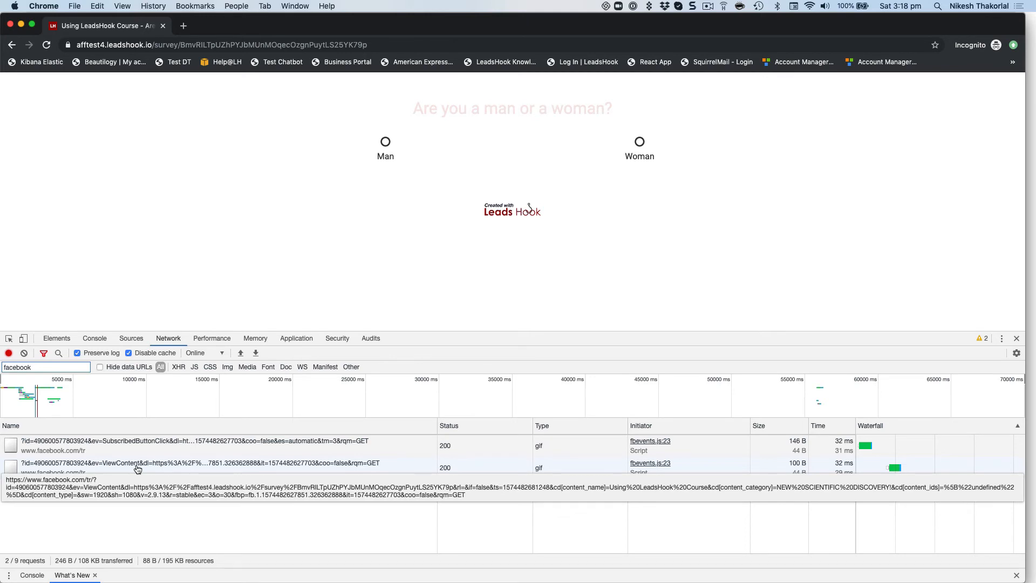
{"action": "left_click", "coordinate": [138, 469]}
{"action": "scroll", "coordinate": [812, 498], "scroll_direction": "down", "scroll_amount": 10}
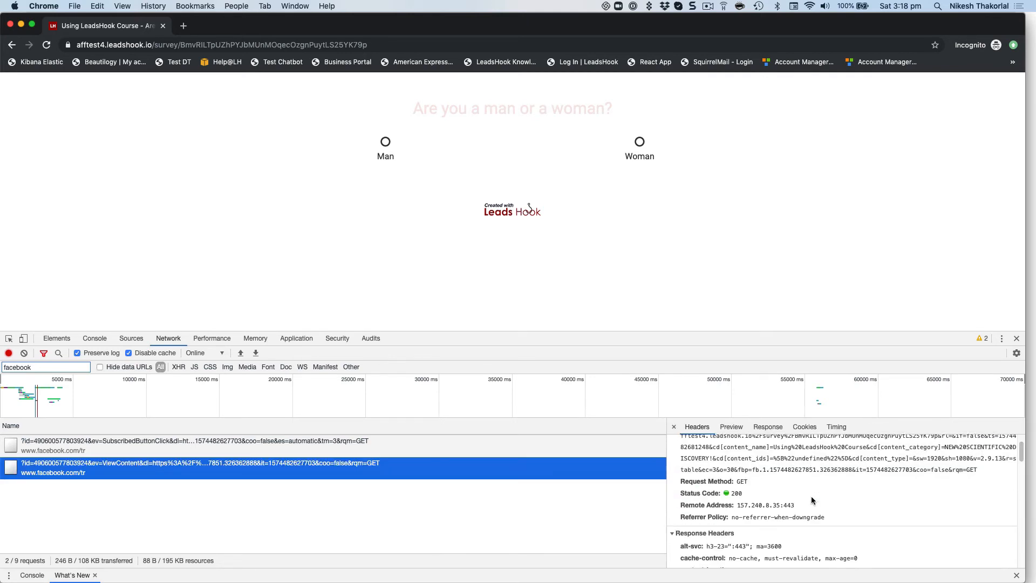
{"action": "scroll", "coordinate": [852, 498], "scroll_direction": "down", "scroll_amount": 10}
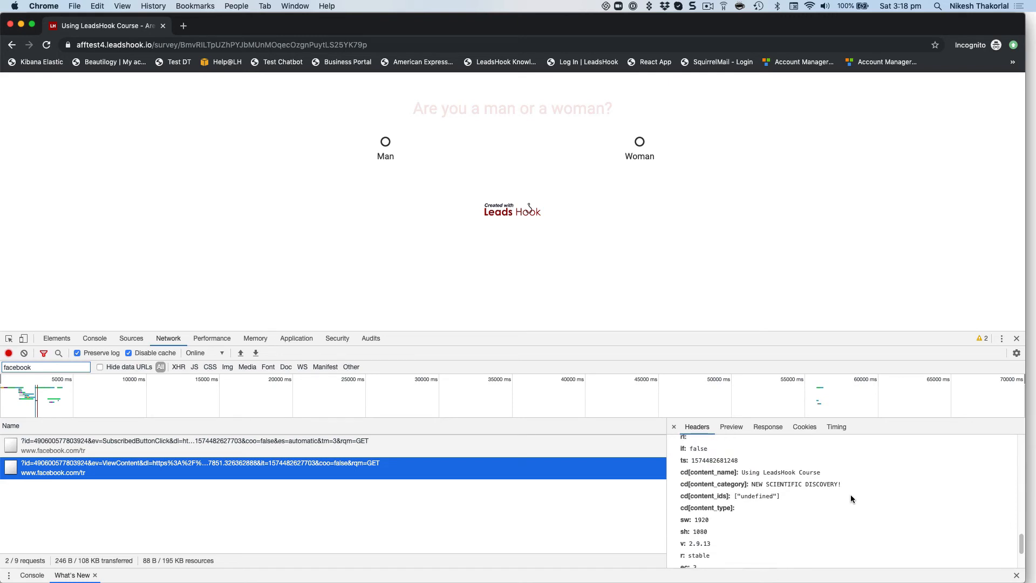
{"action": "scroll", "coordinate": [851, 497], "scroll_direction": "up", "scroll_amount": 1}
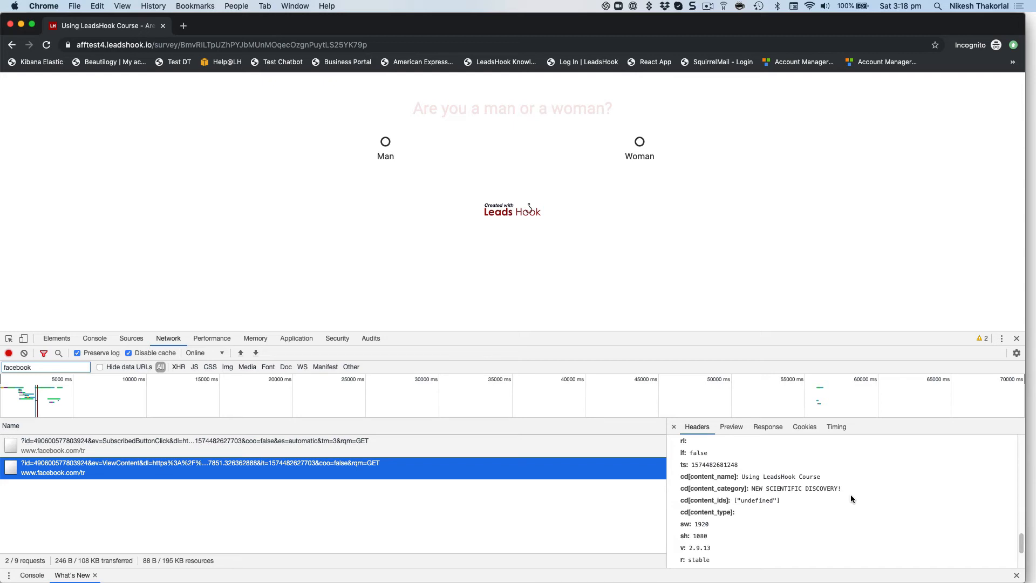
{"action": "left_click_drag", "start_coordinate": [751, 489], "coordinate": [809, 488]}
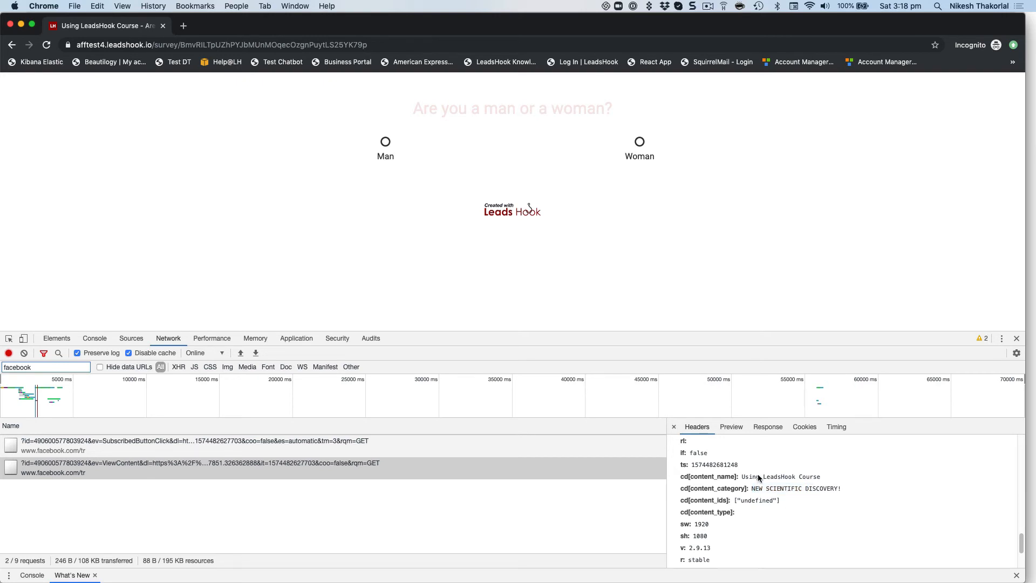
{"action": "left_click_drag", "start_coordinate": [759, 477], "coordinate": [802, 481]}
- With the network log cleared, answer "Woman" and examine the content parameters of the ViewContent request
{"action": "left_click", "coordinate": [24, 353]}
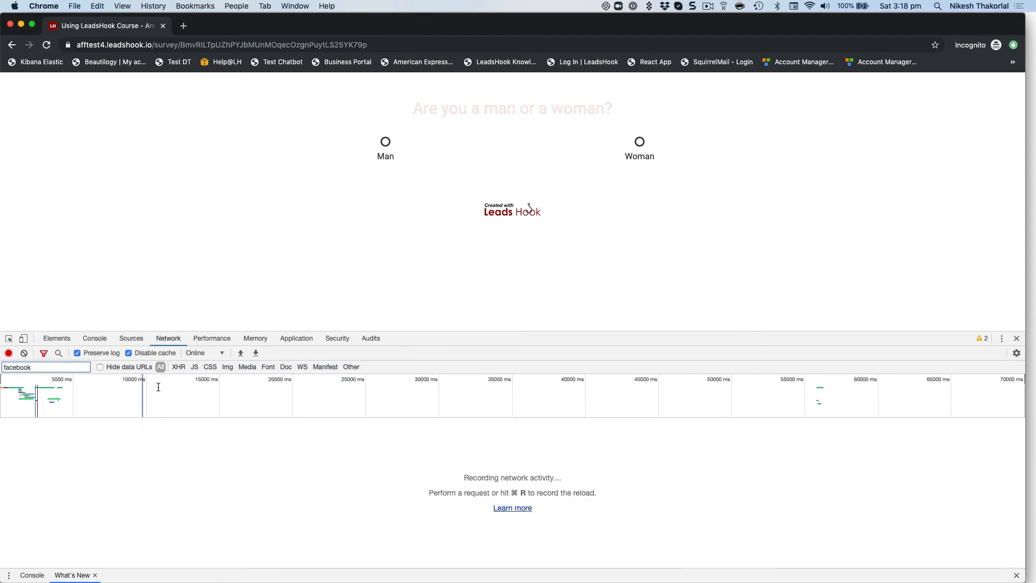
{"action": "left_click", "coordinate": [642, 158]}
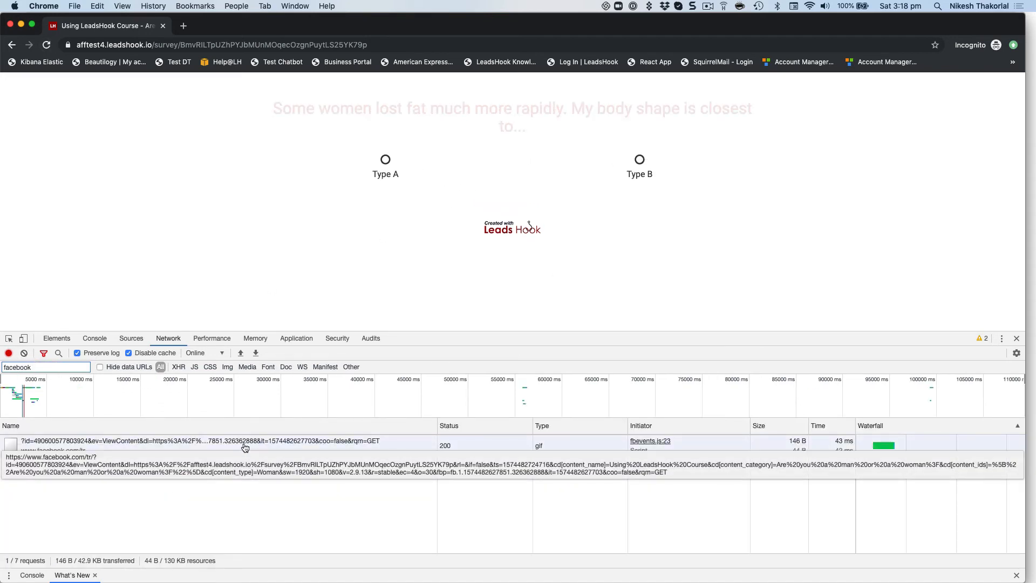
{"action": "left_click", "coordinate": [195, 443]}
{"action": "scroll", "coordinate": [847, 502], "scroll_direction": "down", "scroll_amount": 10}
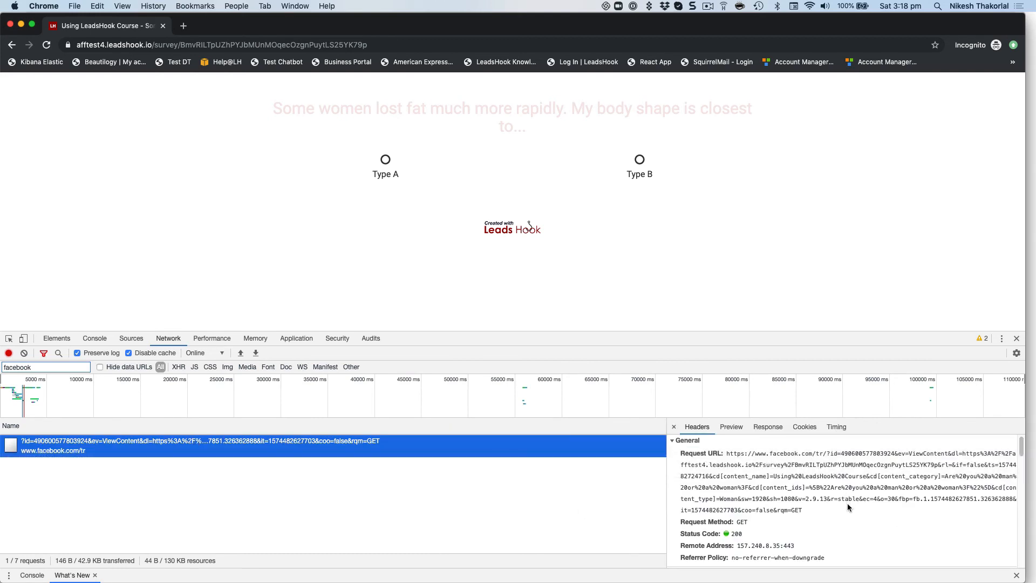
{"action": "scroll", "coordinate": [845, 491], "scroll_direction": "up", "scroll_amount": 3}
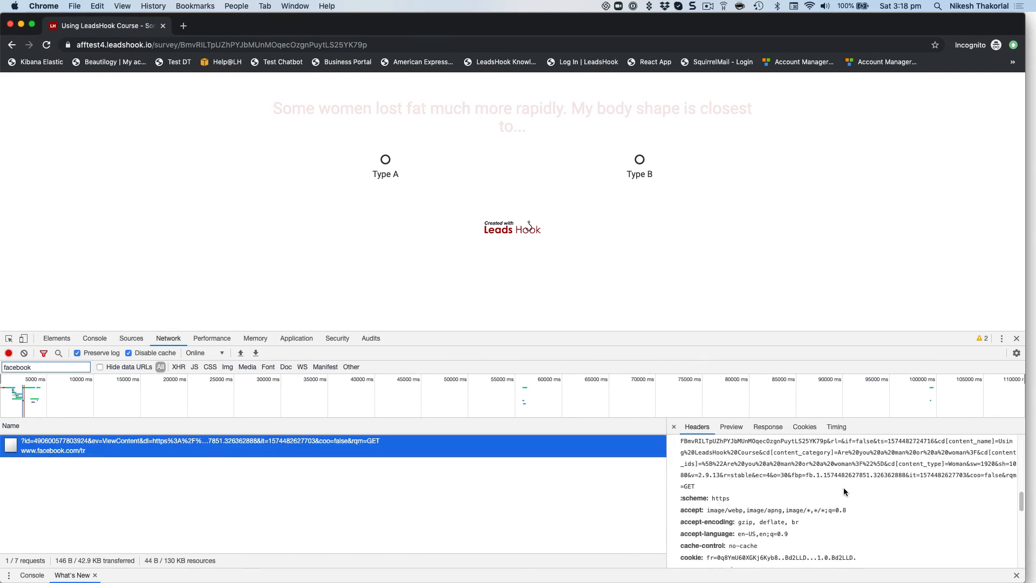
{"action": "scroll", "coordinate": [844, 491], "scroll_direction": "down", "scroll_amount": 4}
{"action": "scroll", "coordinate": [809, 495], "scroll_direction": "up", "scroll_amount": 10}
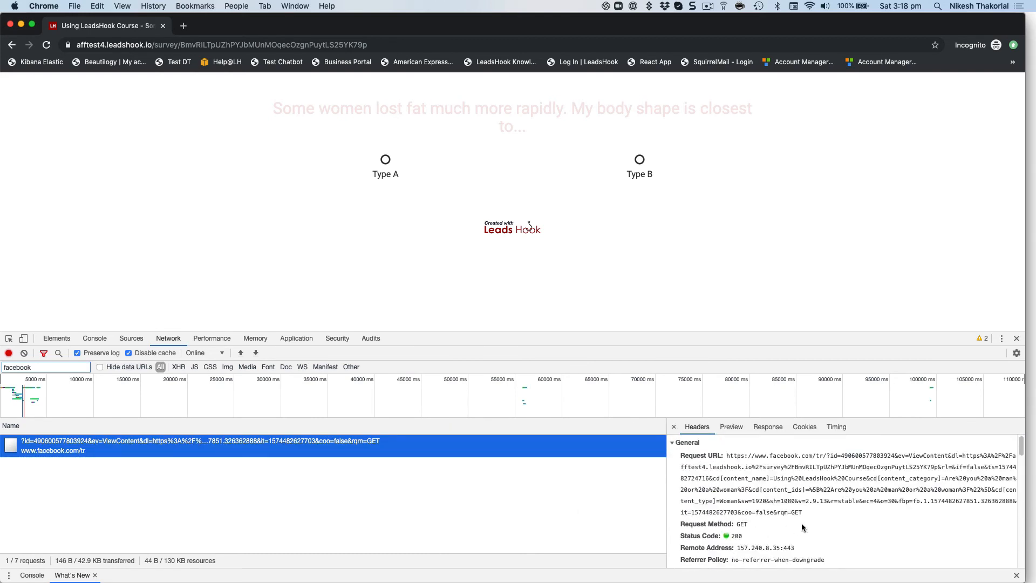
{"action": "scroll", "coordinate": [801, 523], "scroll_direction": "down", "scroll_amount": 15}
{"action": "scroll", "coordinate": [802, 527], "scroll_direction": "up", "scroll_amount": 4}
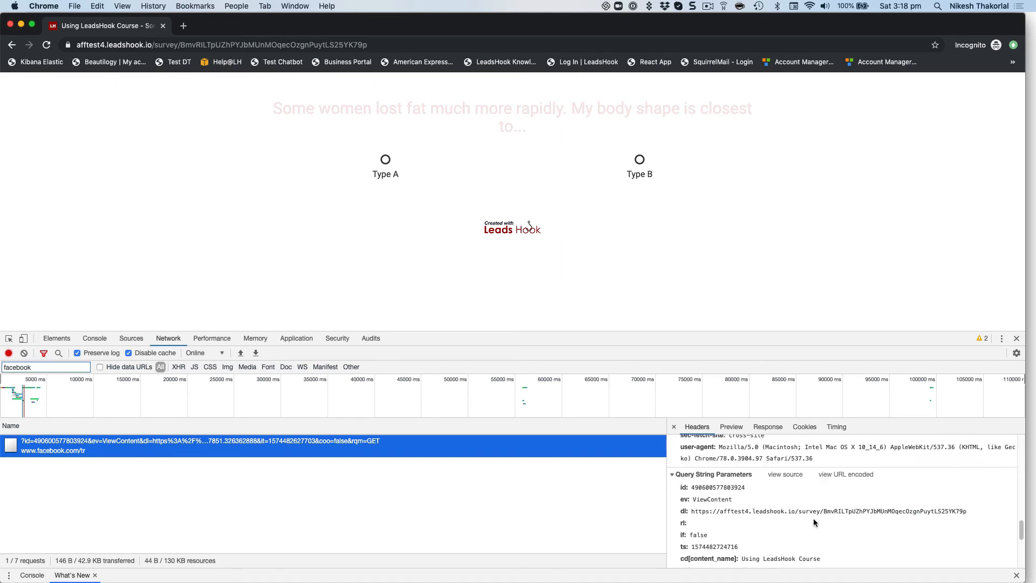
{"action": "scroll", "coordinate": [813, 519], "scroll_direction": "down", "scroll_amount": 2}
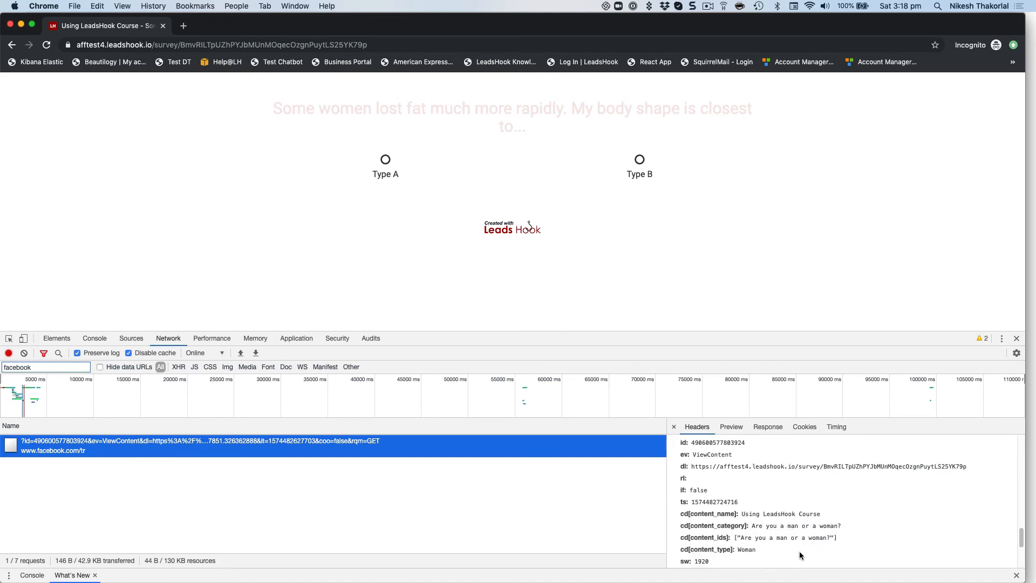
{"action": "left_click_drag", "start_coordinate": [798, 552], "coordinate": [669, 517]}
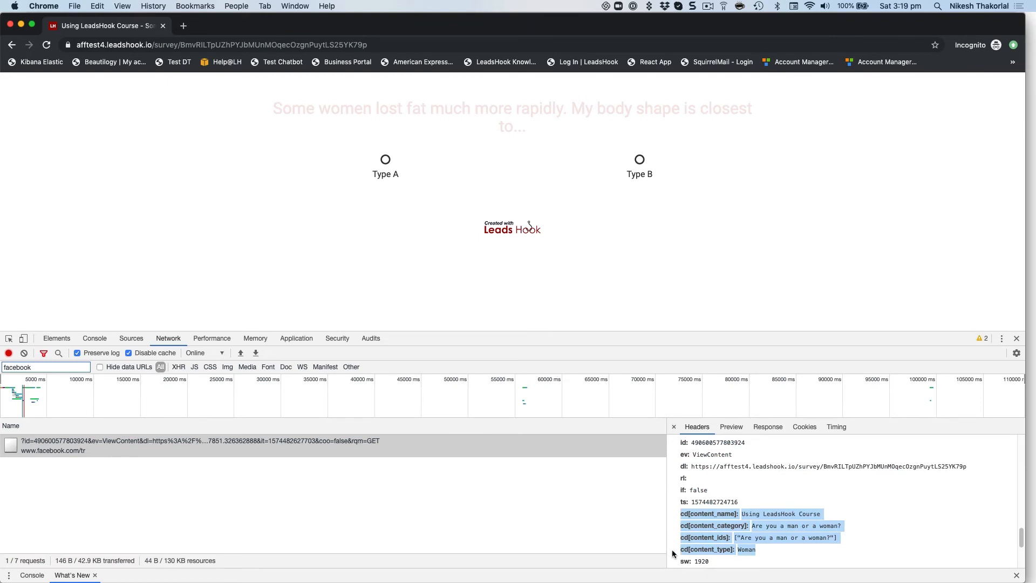
- Choose body shape Type B and fill in the first name and email on the "Analyze My Results" form
{"action": "left_click", "coordinate": [640, 172]}
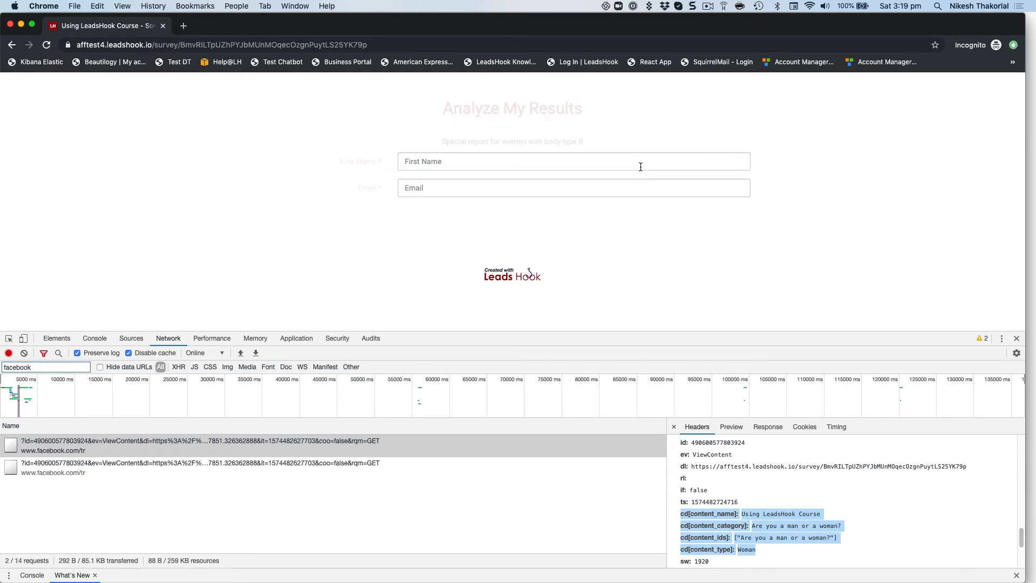
{"action": "left_click", "coordinate": [442, 162]}
{"action": "type", "text": "Nik"}
{"action": "key", "text": "Tab"}
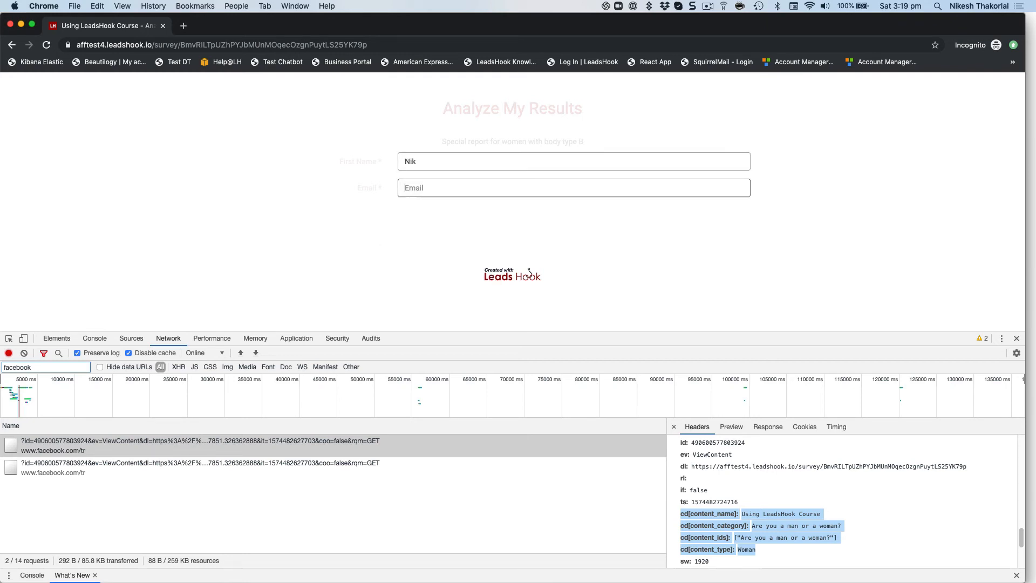
{"action": "type", "text": "my"}
{"action": "left_click", "coordinate": [442, 210]}
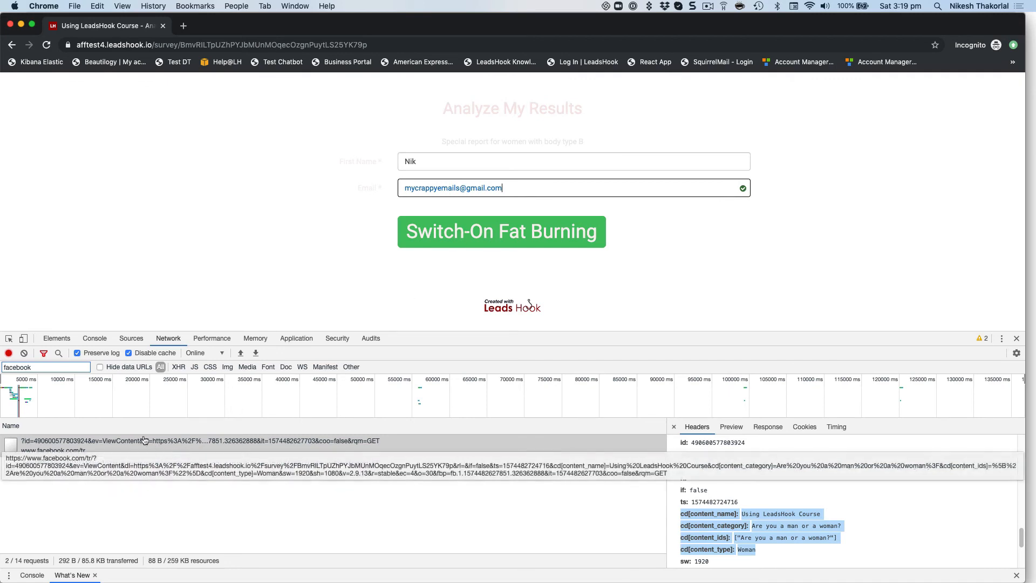
- Clear the network log, submit the "Analyze My Results" form and examine the SubscribedButtonClick request's details
{"action": "left_click", "coordinate": [24, 354]}
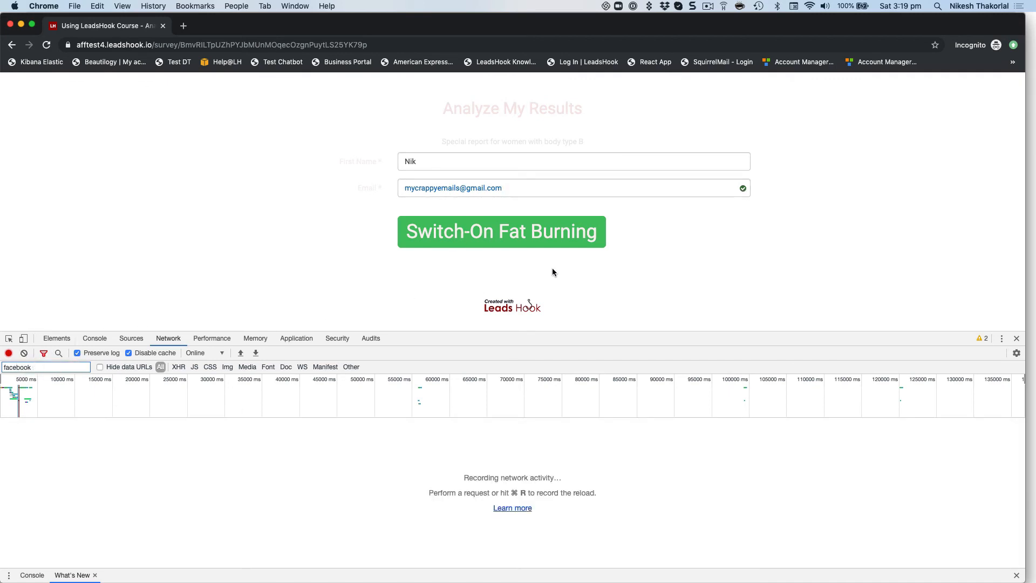
{"action": "left_click", "coordinate": [531, 241]}
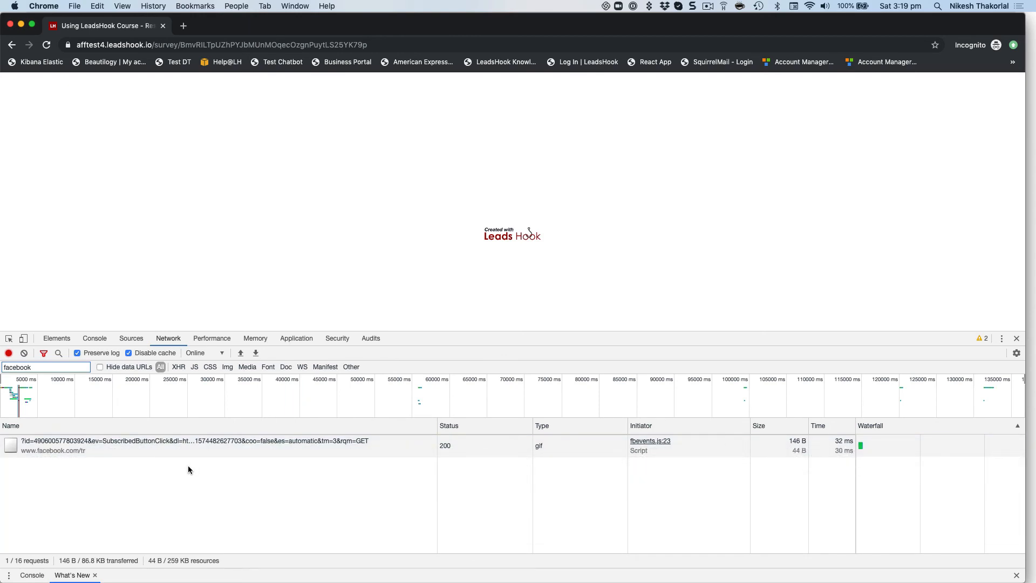
{"action": "left_click", "coordinate": [168, 446]}
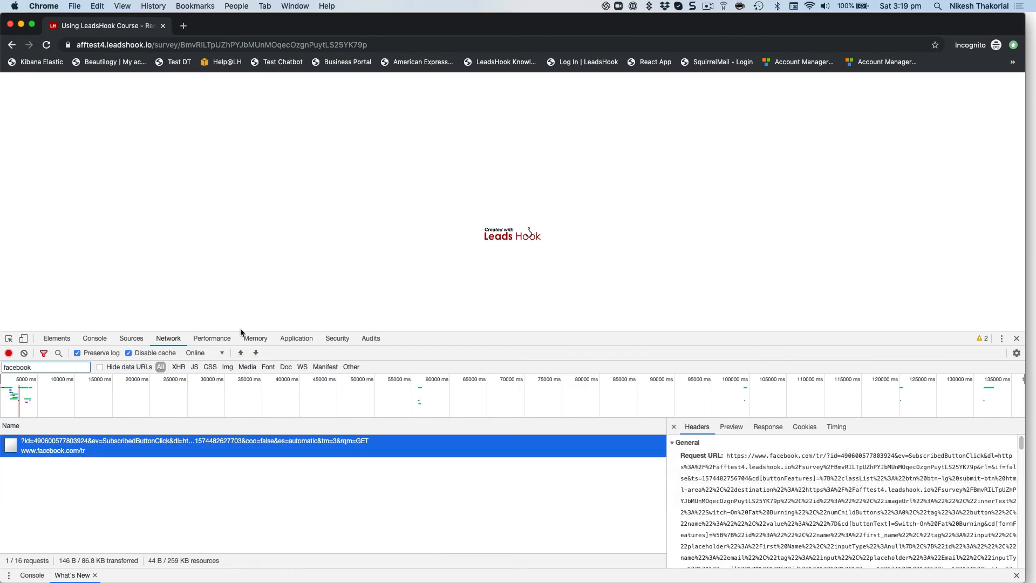
{"action": "scroll", "coordinate": [864, 496], "scroll_direction": "down", "scroll_amount": 15}
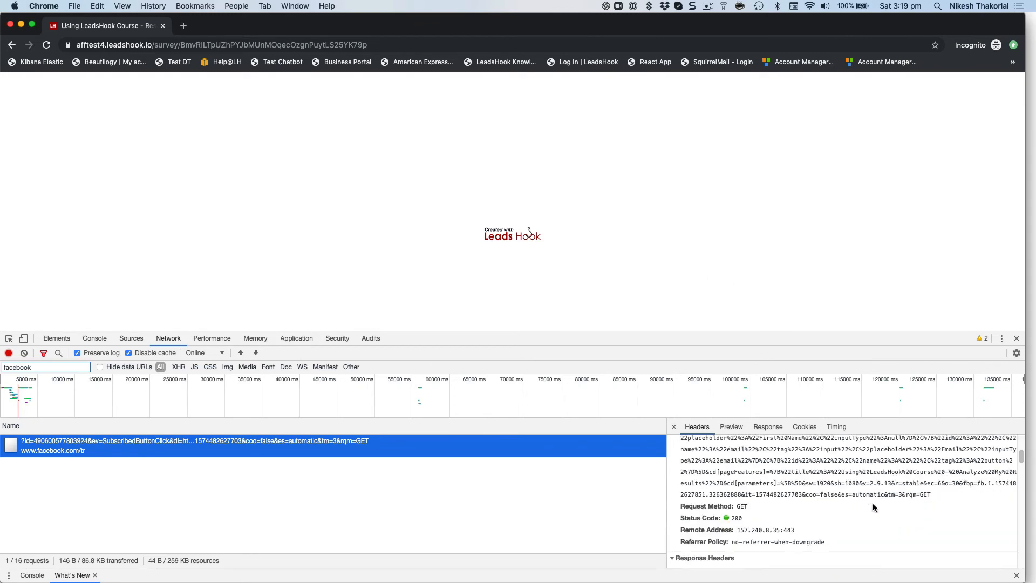
{"action": "scroll", "coordinate": [829, 491], "scroll_direction": "up", "scroll_amount": 10}
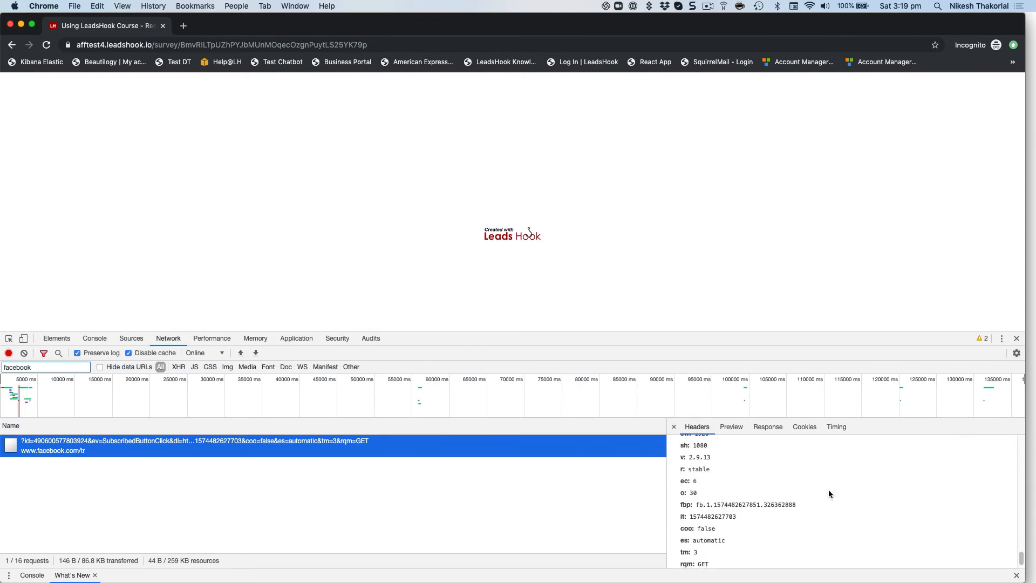
- Examine the query string parameters and headers of the SubscribedButtonClick request
{"action": "scroll", "coordinate": [829, 491], "scroll_direction": "down", "scroll_amount": 3}
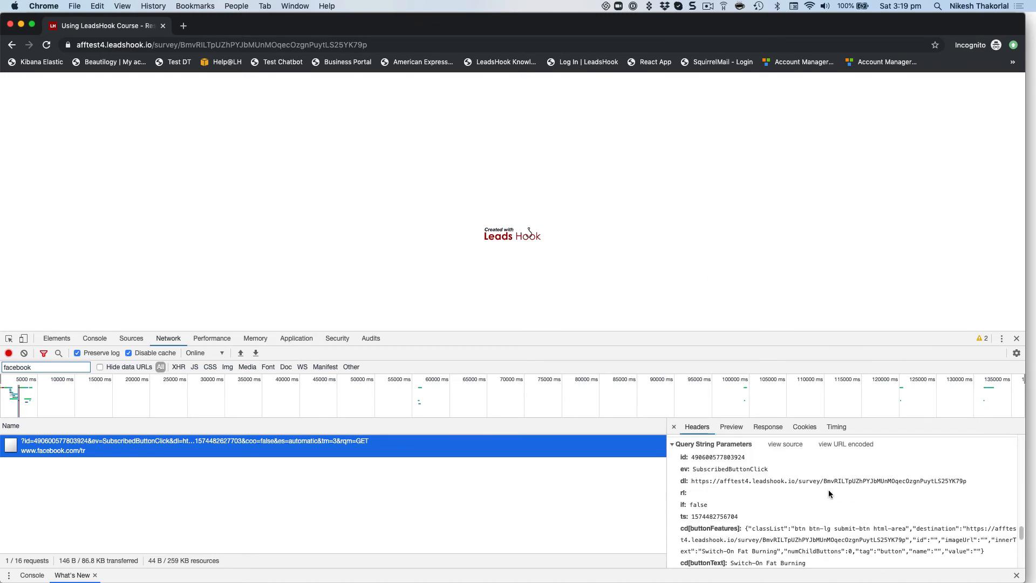
{"action": "scroll", "coordinate": [830, 493], "scroll_direction": "down", "scroll_amount": 10}
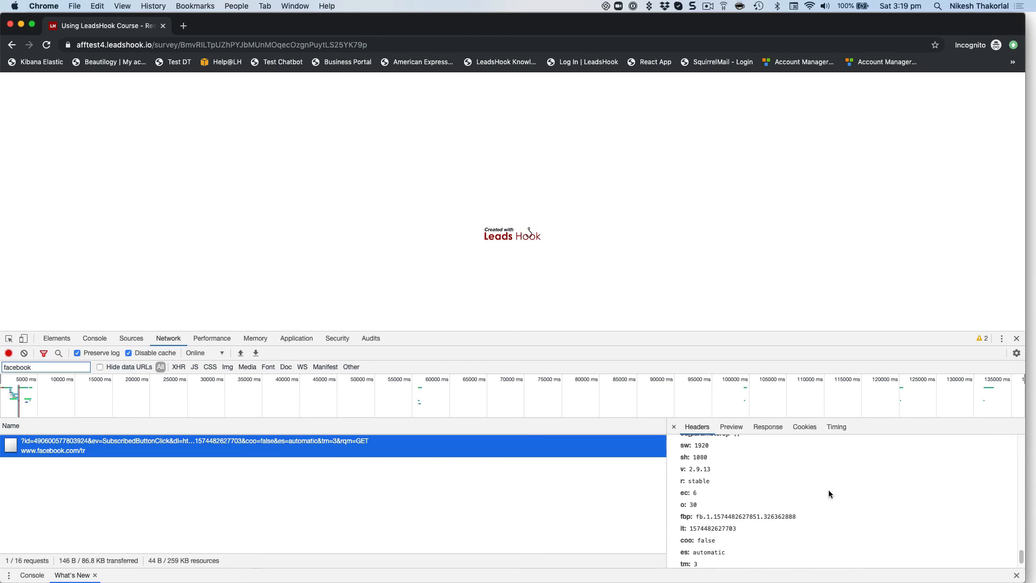
{"action": "scroll", "coordinate": [829, 494], "scroll_direction": "up", "scroll_amount": 15}
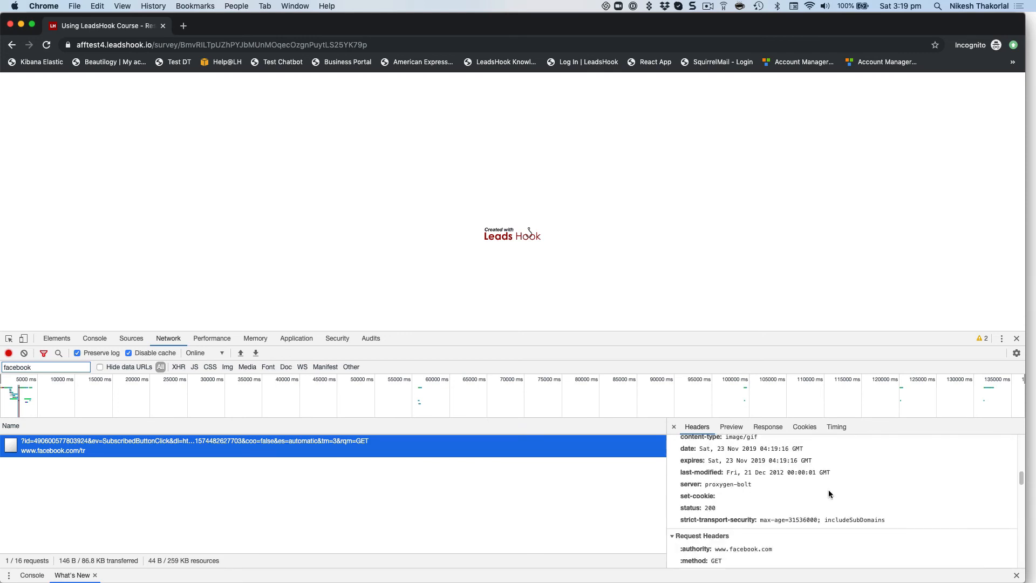
{"action": "scroll", "coordinate": [830, 494], "scroll_direction": "up", "scroll_amount": 10}
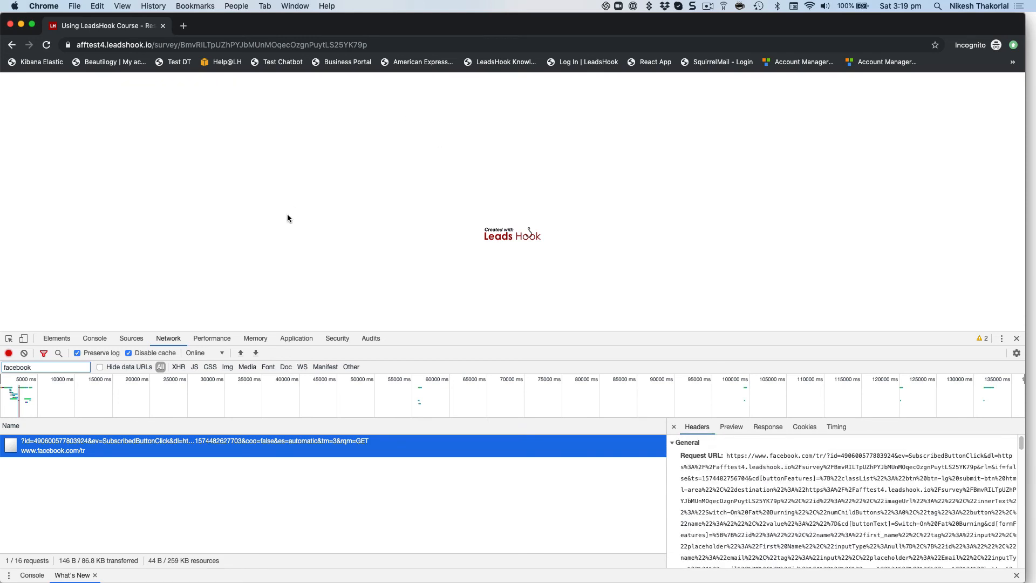
{"action": "left_click", "coordinate": [706, 6]}
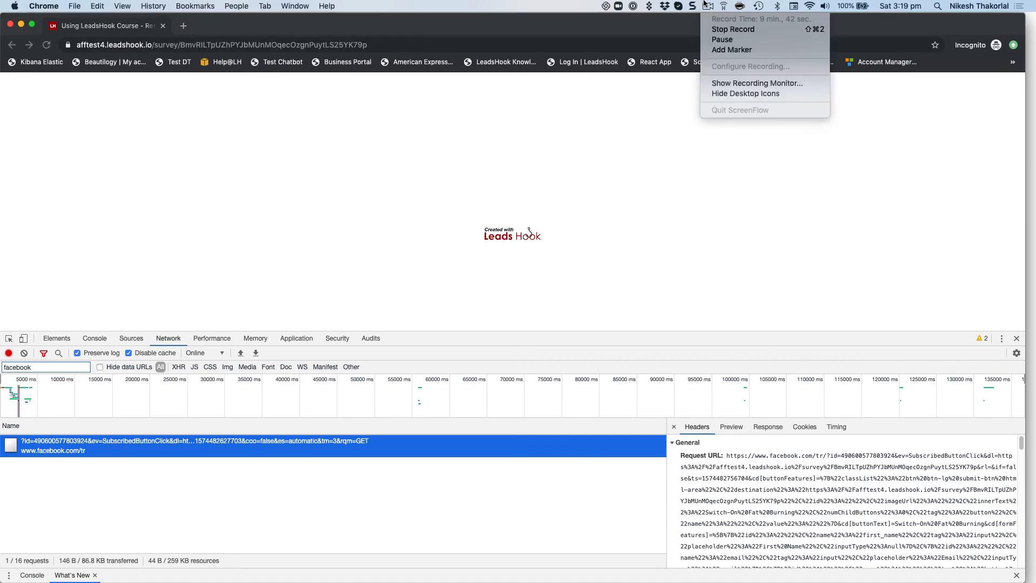
{"action": "left_click", "coordinate": [724, 43]}
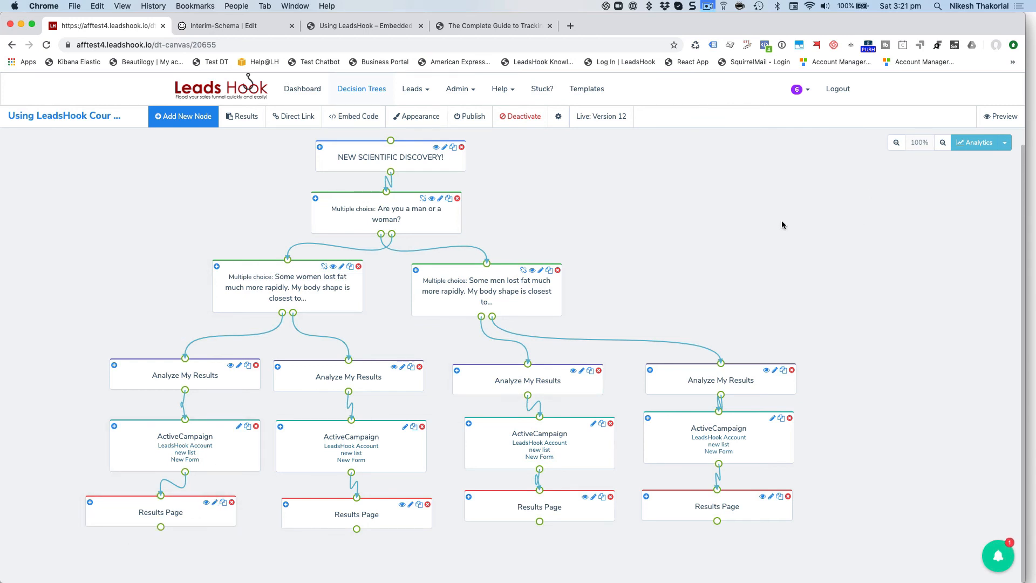
- Publish the decision tree despite the activation warnings, saving the version with blank name and description
{"action": "left_click", "coordinate": [460, 121]}
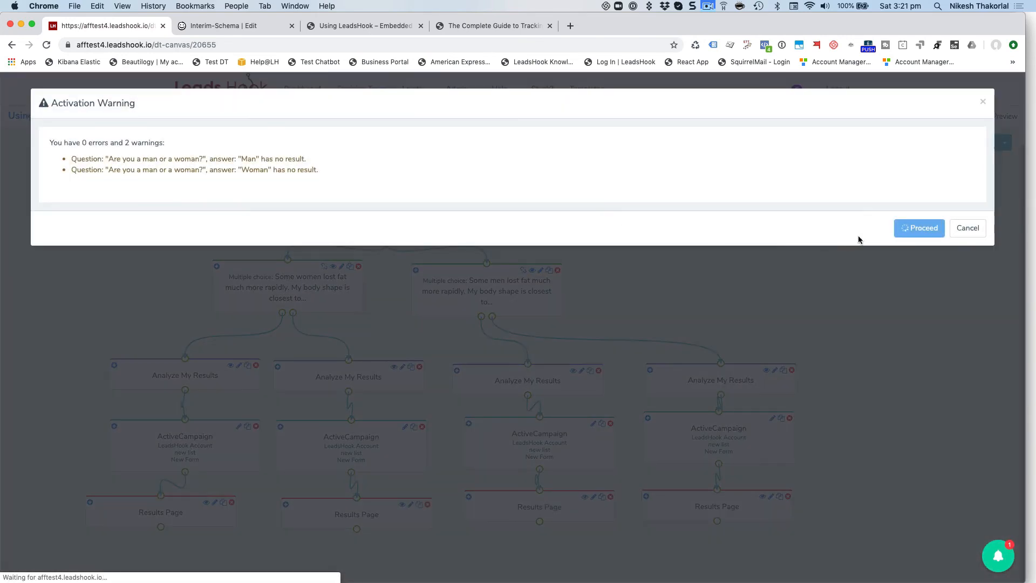
{"action": "left_click", "coordinate": [910, 229]}
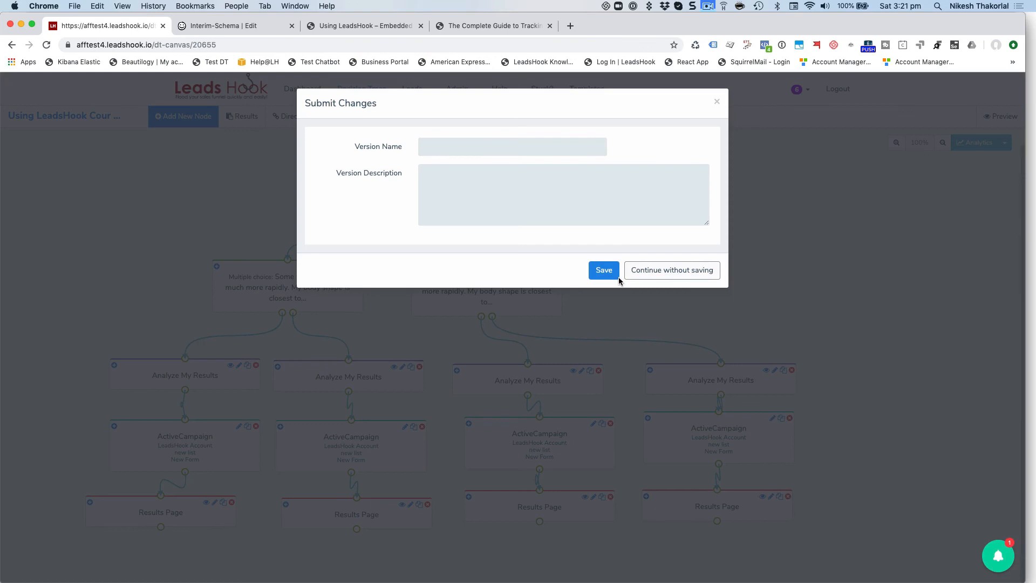
{"action": "left_click", "coordinate": [617, 276]}
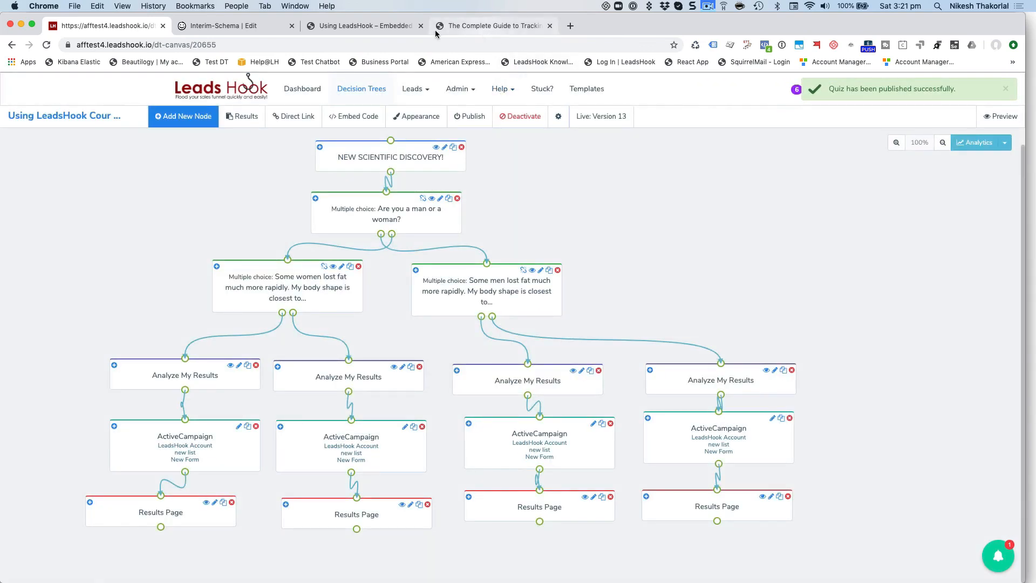
- Switch to the incognito window with the survey's results page, reload the survey and clear the network log
{"action": "left_click", "coordinate": [291, 5]}
{"action": "left_click", "coordinate": [310, 120]}
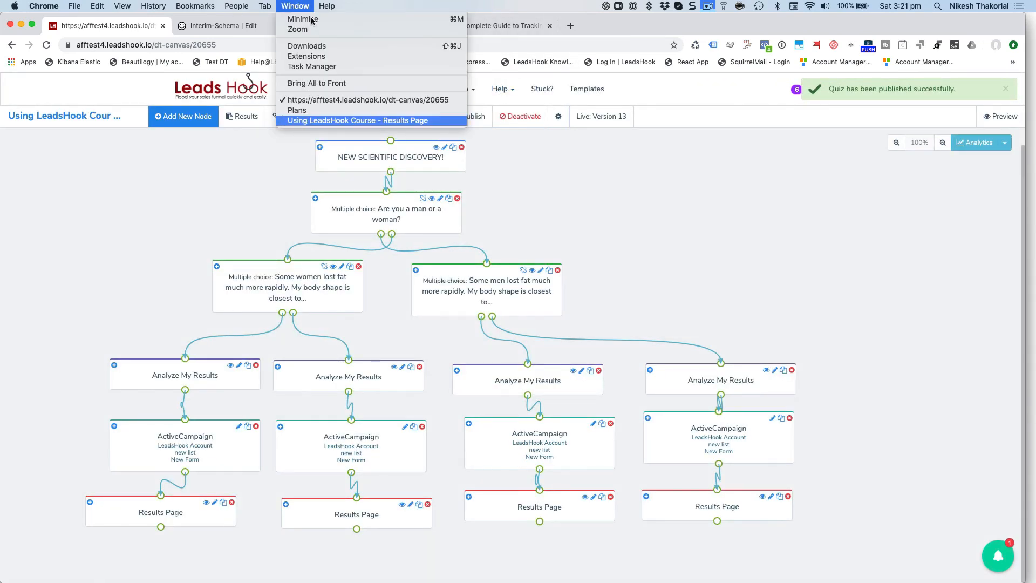
{"action": "left_click", "coordinate": [46, 45]}
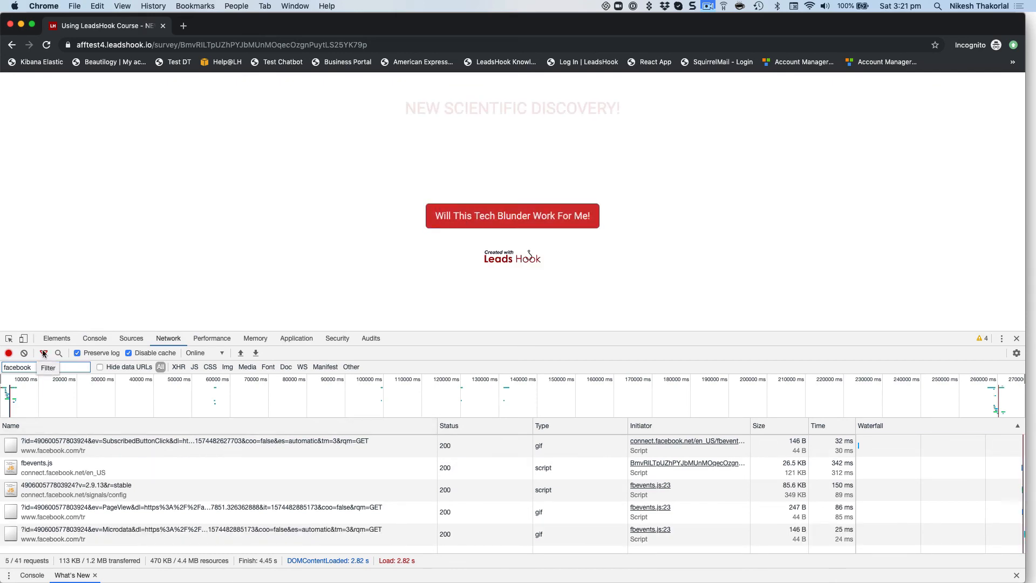
{"action": "left_click", "coordinate": [24, 353]}
- Continue past the survey's opening page, answer "Man" and choose body shape Type B
{"action": "left_click", "coordinate": [508, 223]}
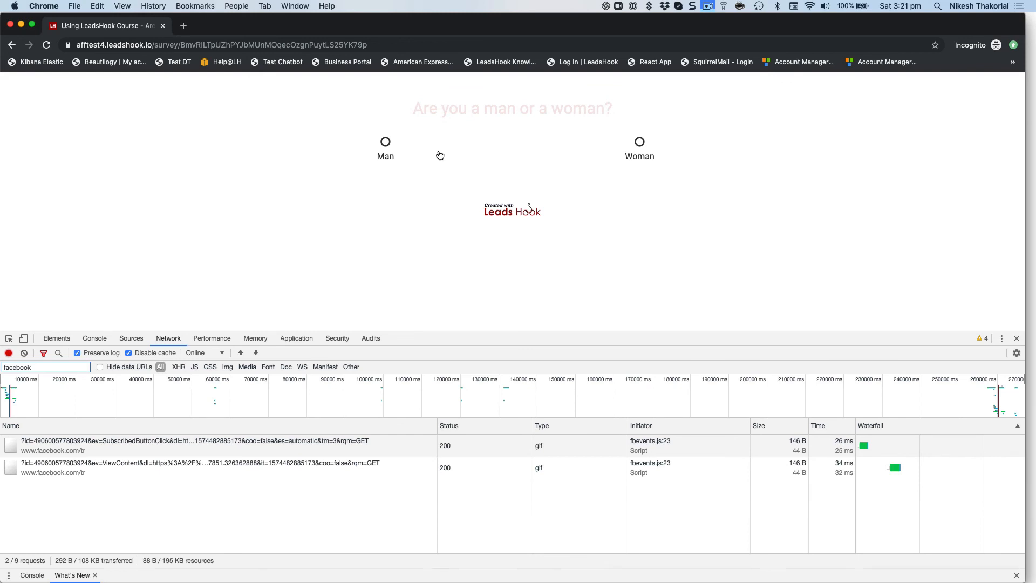
{"action": "left_click", "coordinate": [406, 153]}
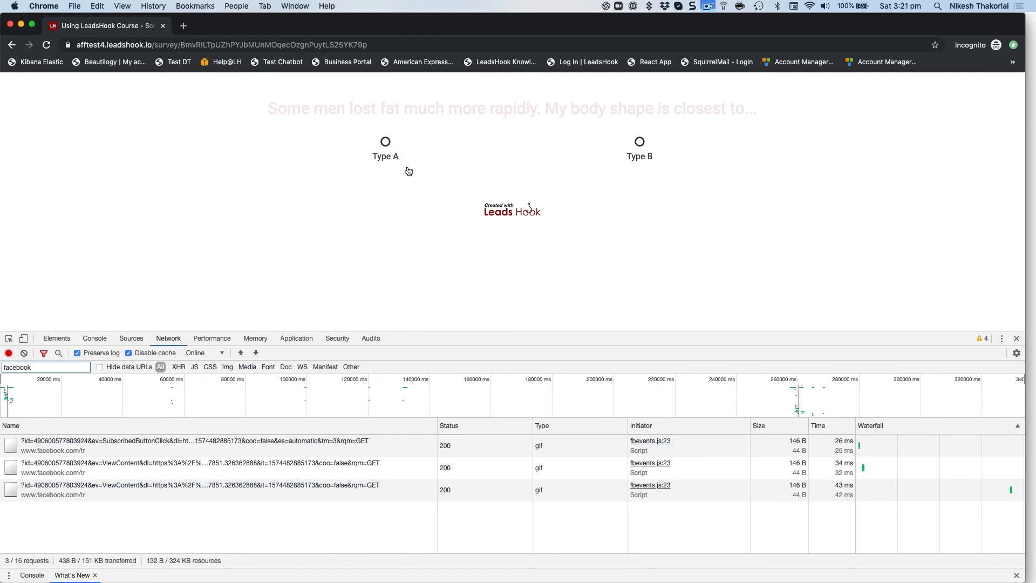
{"action": "left_click", "coordinate": [637, 144]}
- Fill in the first name and email on the "Analyze My Results" form using the saved autofill entries
{"action": "left_click", "coordinate": [455, 182]}
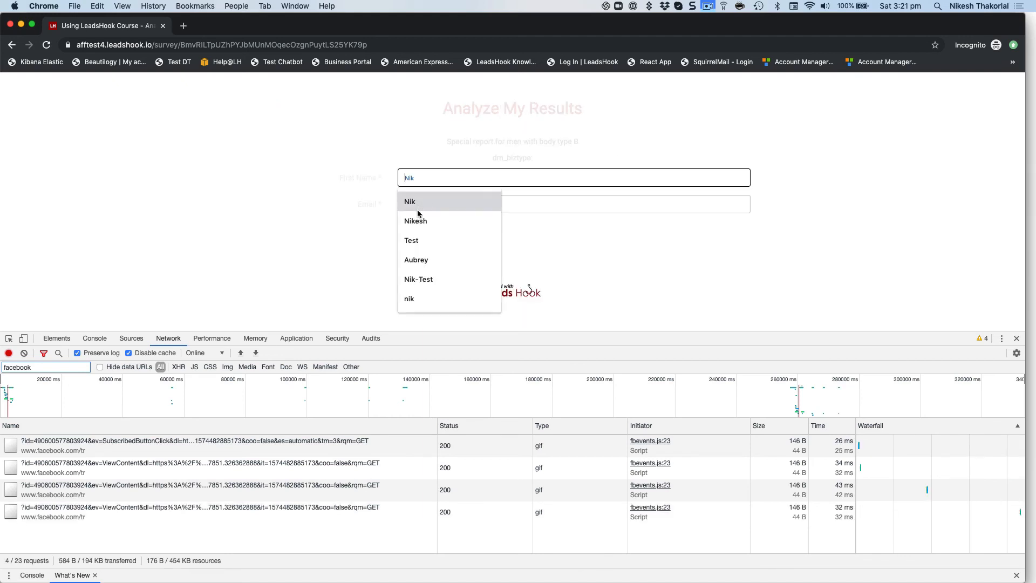
{"action": "left_click", "coordinate": [418, 206]}
{"action": "left_click", "coordinate": [418, 205]}
{"action": "left_click", "coordinate": [423, 246]}
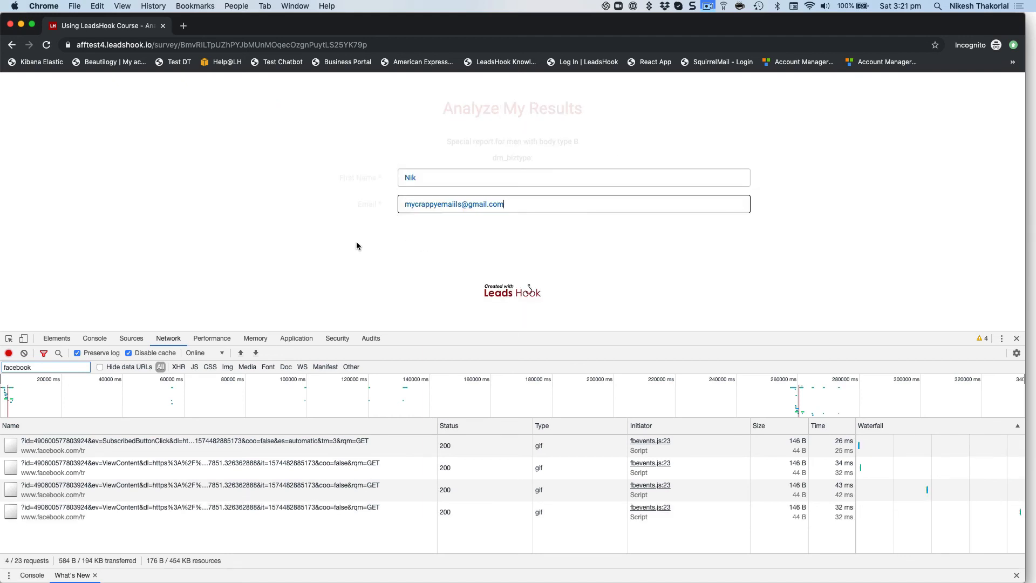
- Clear the network log, submit the form with "Switch-On Fat Burning" and open the Lead request's details
{"action": "left_click", "coordinate": [25, 354]}
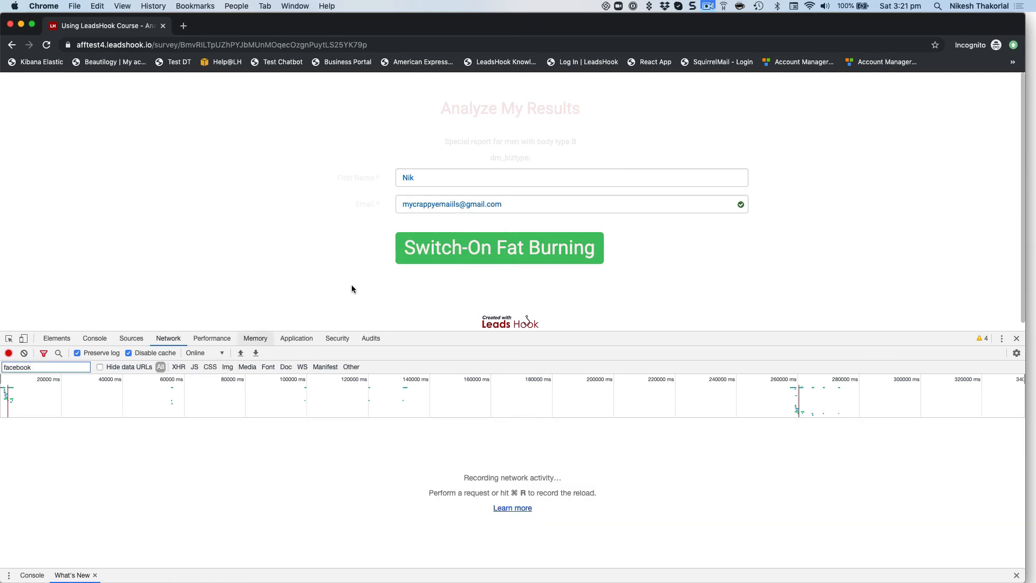
{"action": "left_click", "coordinate": [474, 251]}
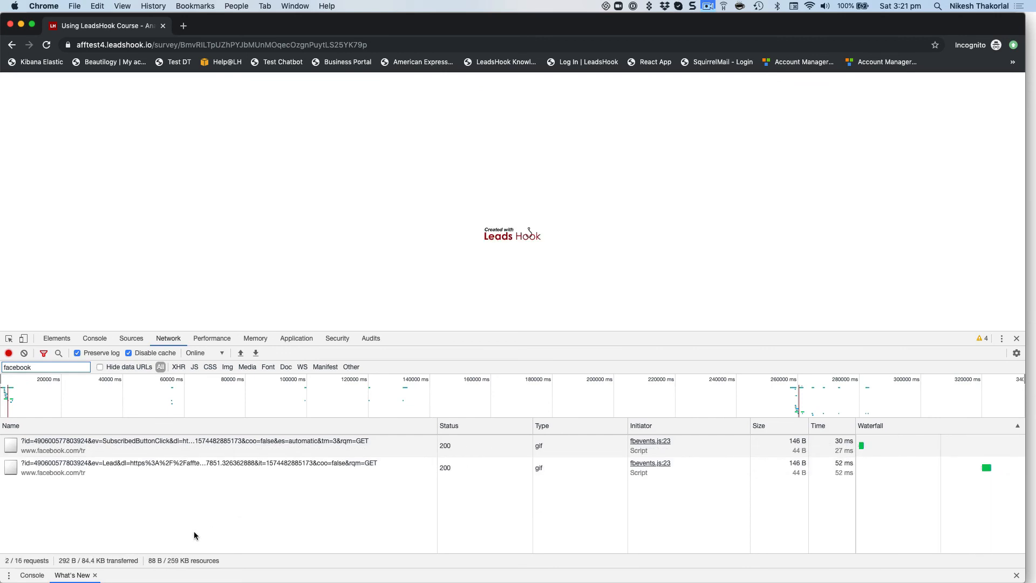
{"action": "left_click", "coordinate": [118, 467]}
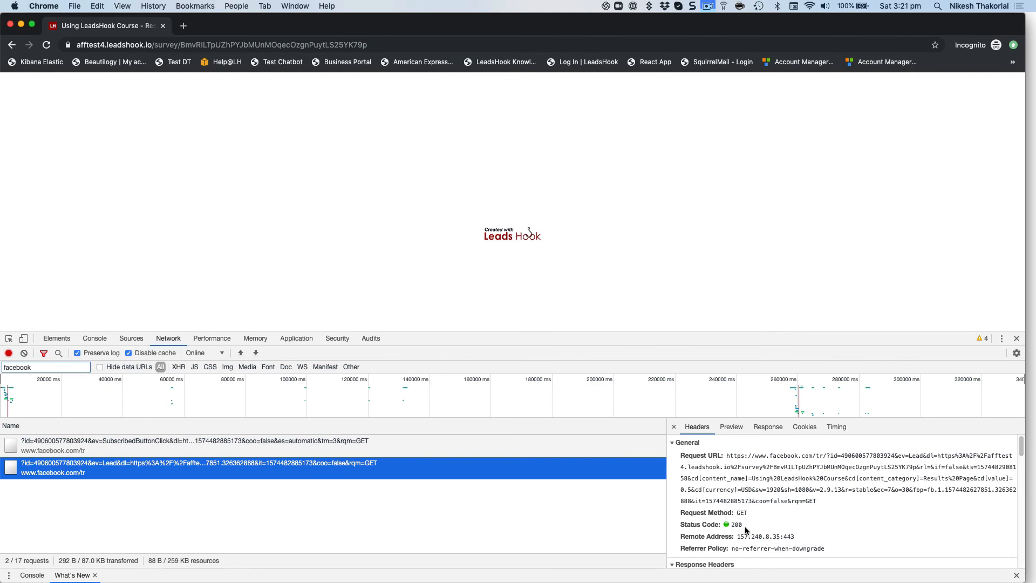
- Examine the Lead request's event name, content name, content category and value in its query string parameters
{"action": "scroll", "coordinate": [856, 480], "scroll_direction": "down", "scroll_amount": 5}
{"action": "scroll", "coordinate": [872, 497], "scroll_direction": "up", "scroll_amount": 2}
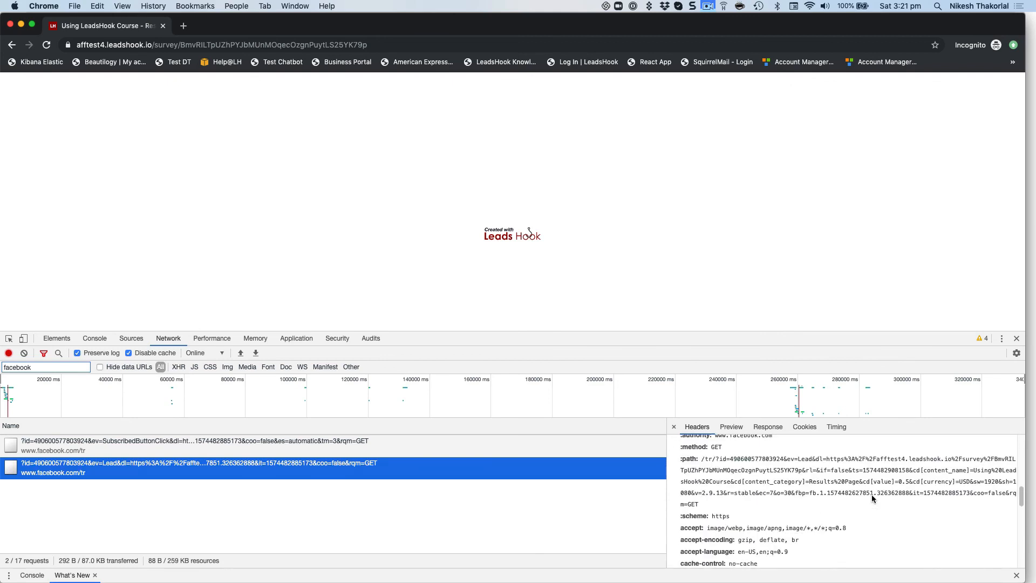
{"action": "scroll", "coordinate": [872, 494], "scroll_direction": "down", "scroll_amount": 10}
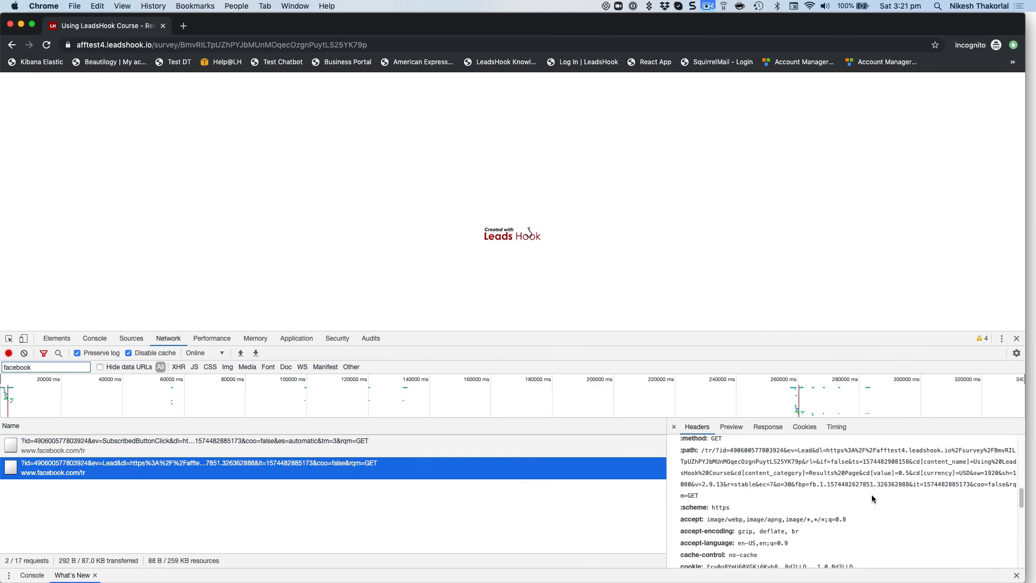
{"action": "scroll", "coordinate": [869, 499], "scroll_direction": "up", "scroll_amount": 4}
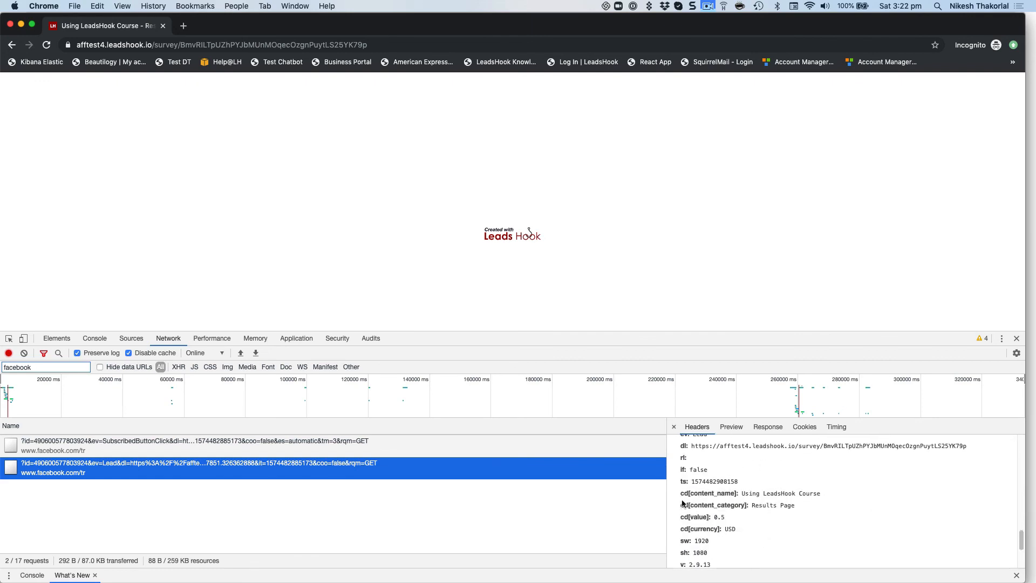
{"action": "scroll", "coordinate": [681, 502], "scroll_direction": "up", "scroll_amount": 1}
{"action": "left_click_drag", "start_coordinate": [678, 512], "coordinate": [805, 539]}
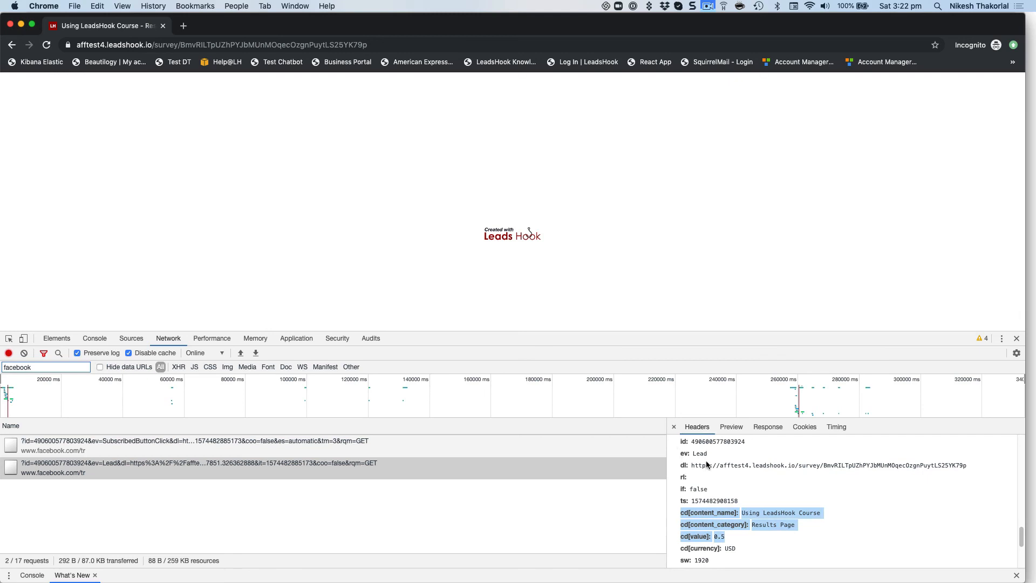
{"action": "left_click_drag", "start_coordinate": [709, 456], "coordinate": [672, 449]}
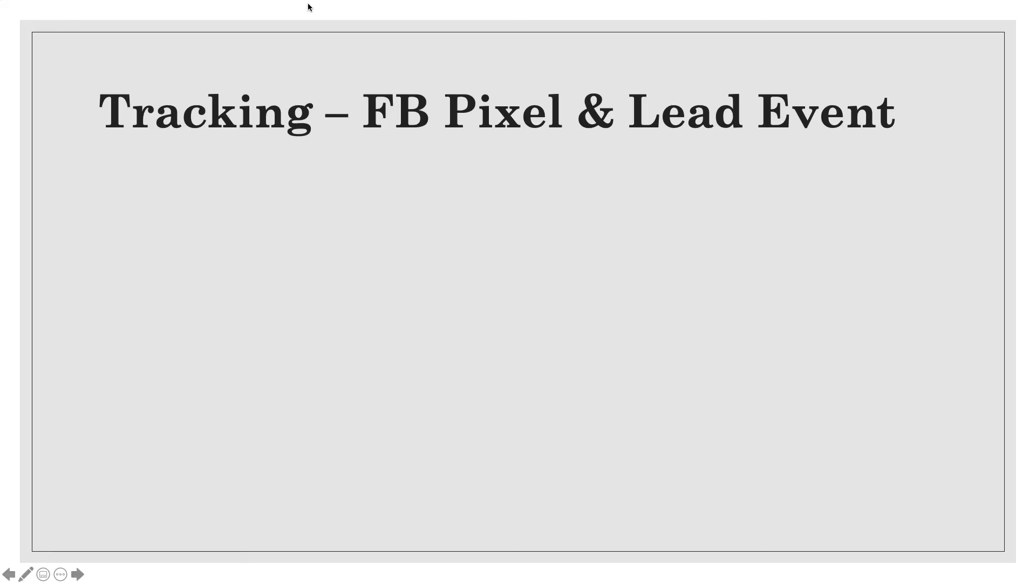
{"action": "key", "text": "Right"}
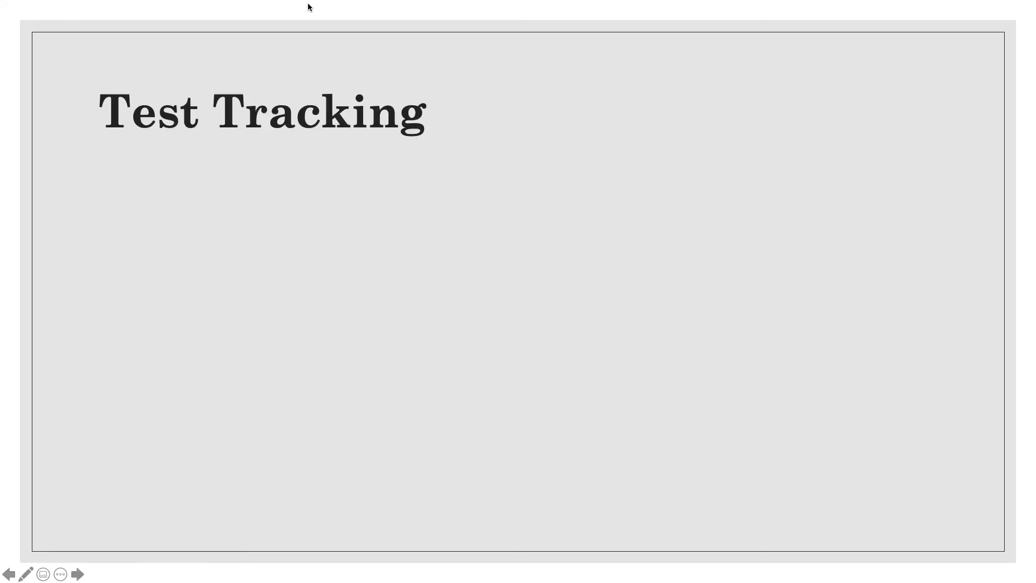